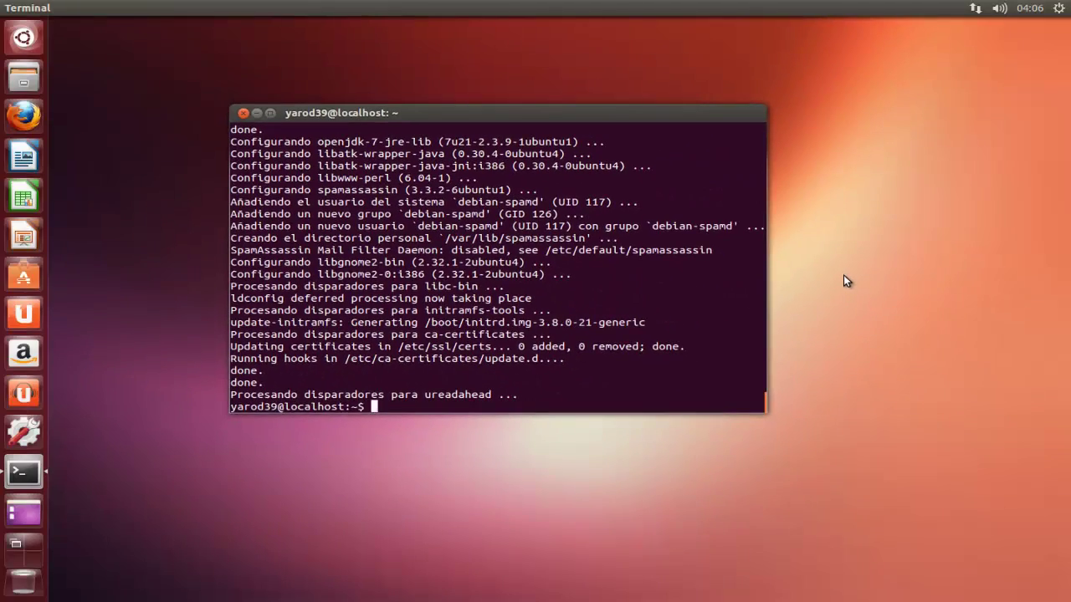
Step: Exit the terminal and log out of the current Ubuntu desktop session
type("exit")
key("Return")
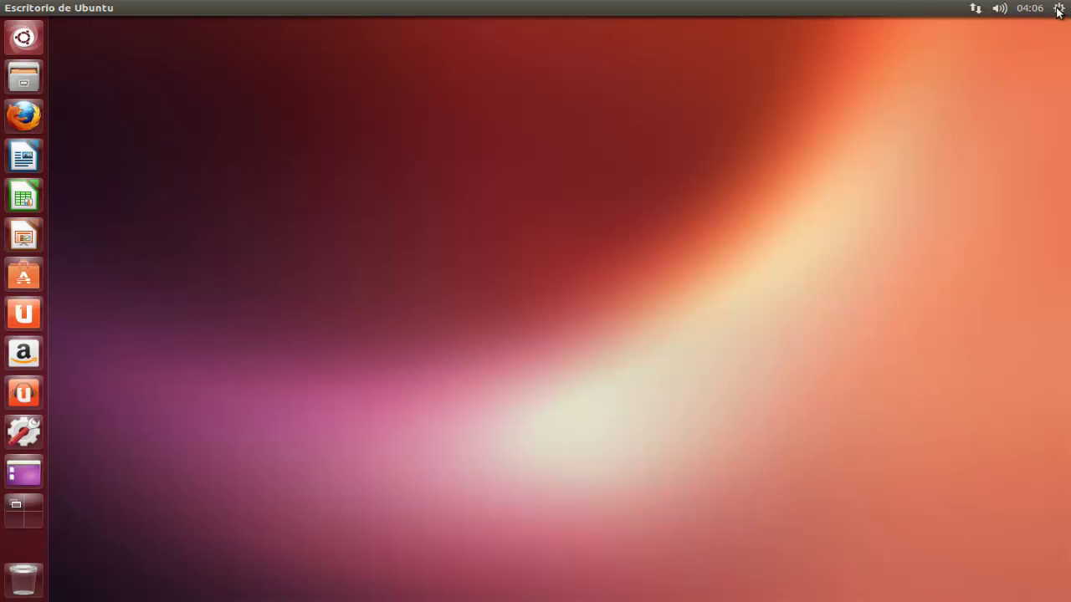
left_click(1058, 9)
left_click(983, 134)
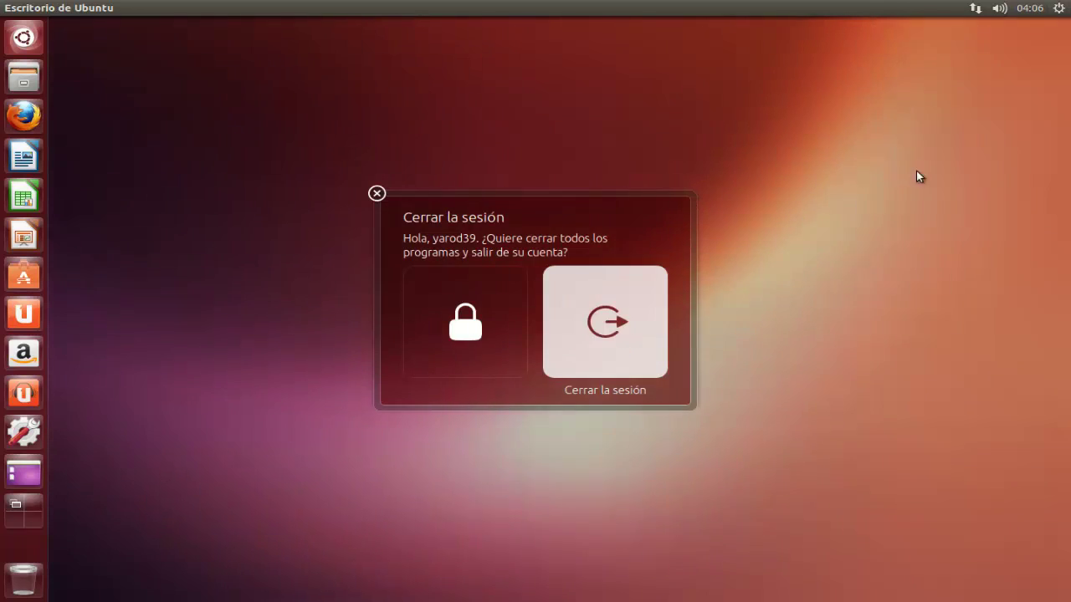
left_click(609, 324)
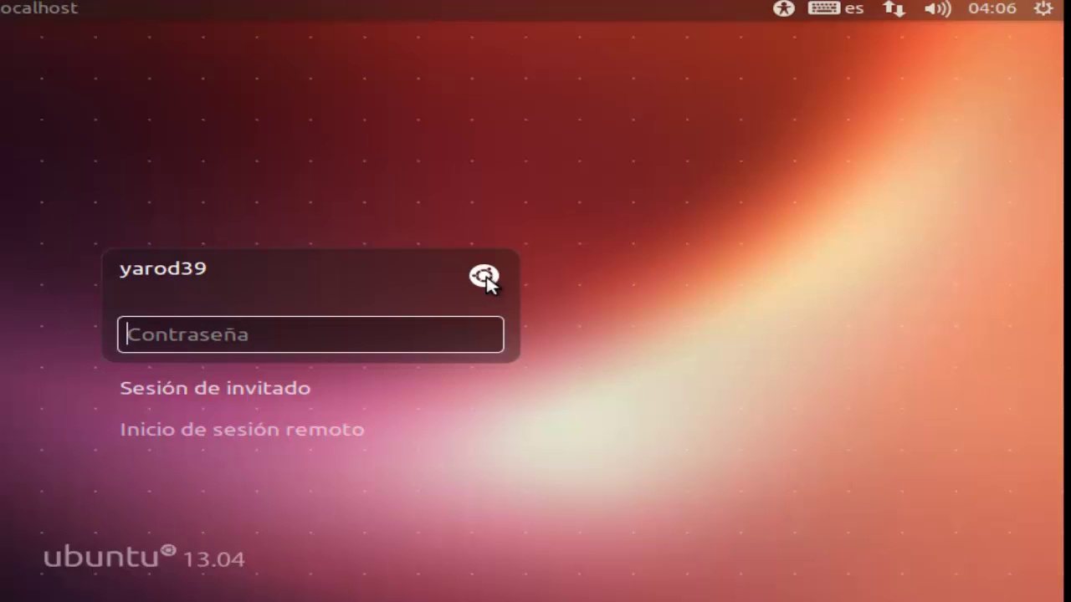
Step: Choose the GNOME session for the account on the login screen and log in with the account password
left_click(480, 274)
left_click(478, 311)
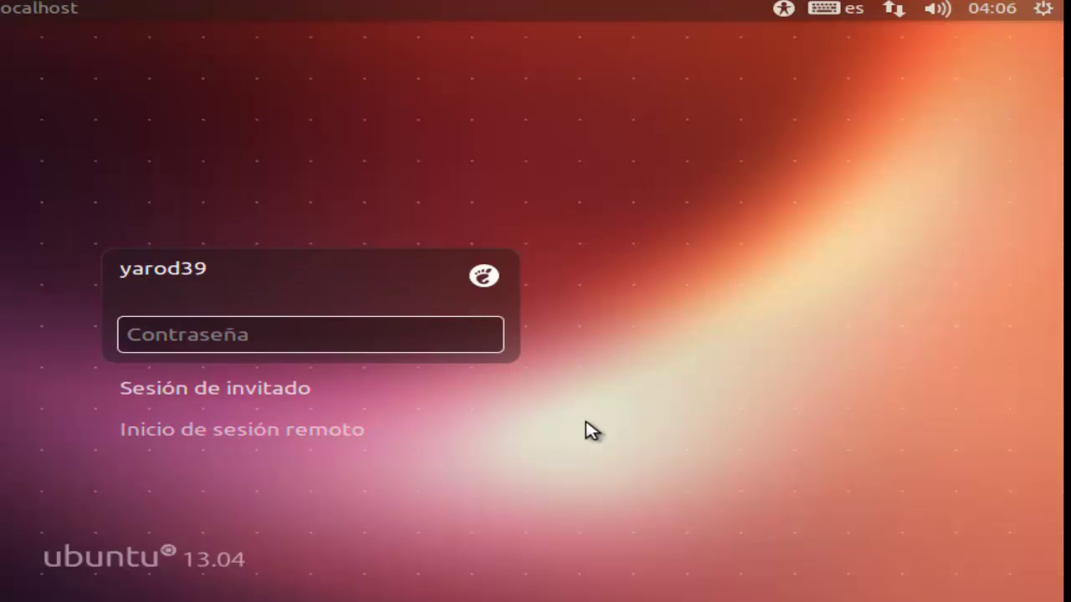
type("•••••••••")
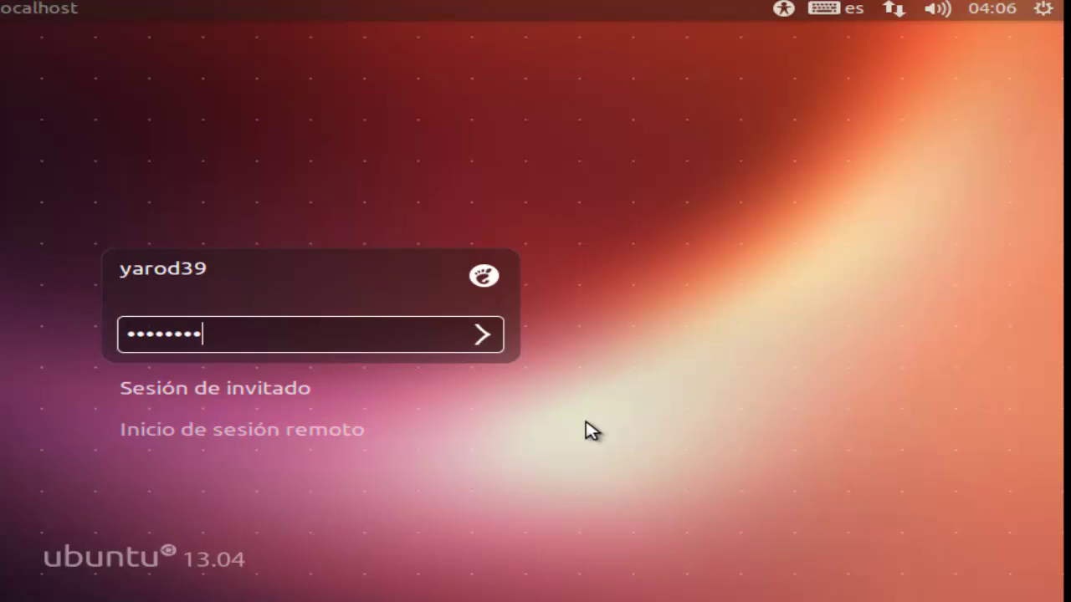
key("Return")
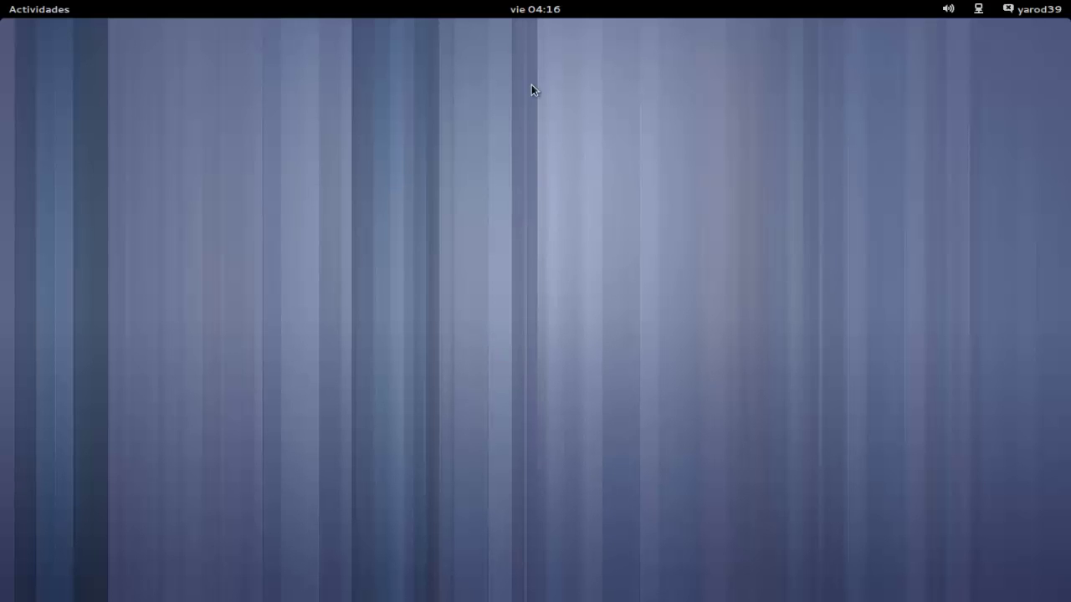
Step: Check the calendar, then look through the complete list of installed applications and return to the desktop
left_click(536, 10)
left_click(167, 100)
left_click(41, 14)
left_click(50, 541)
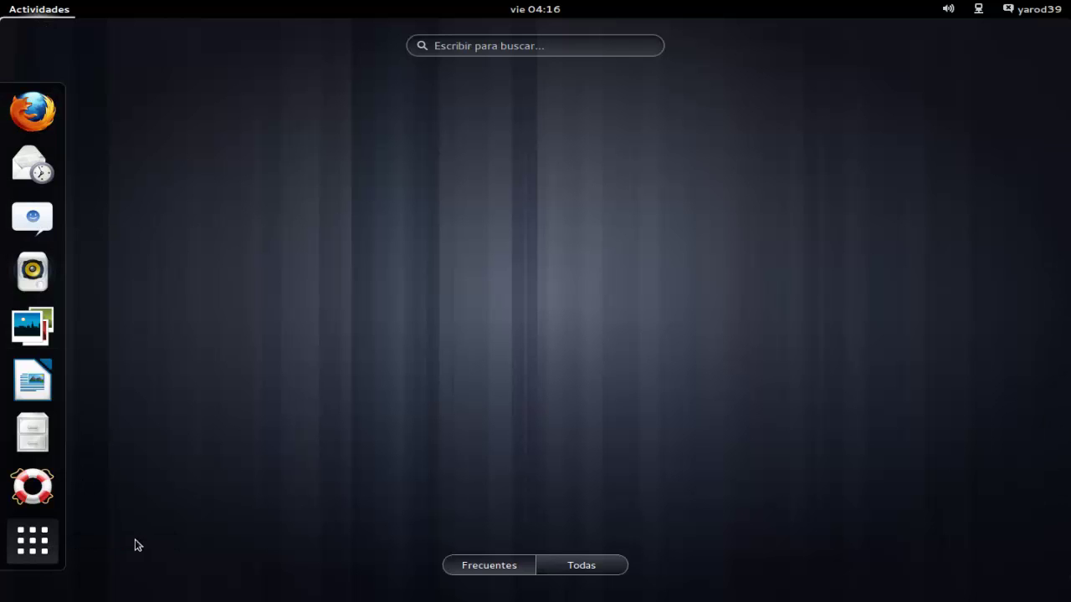
left_click(594, 567)
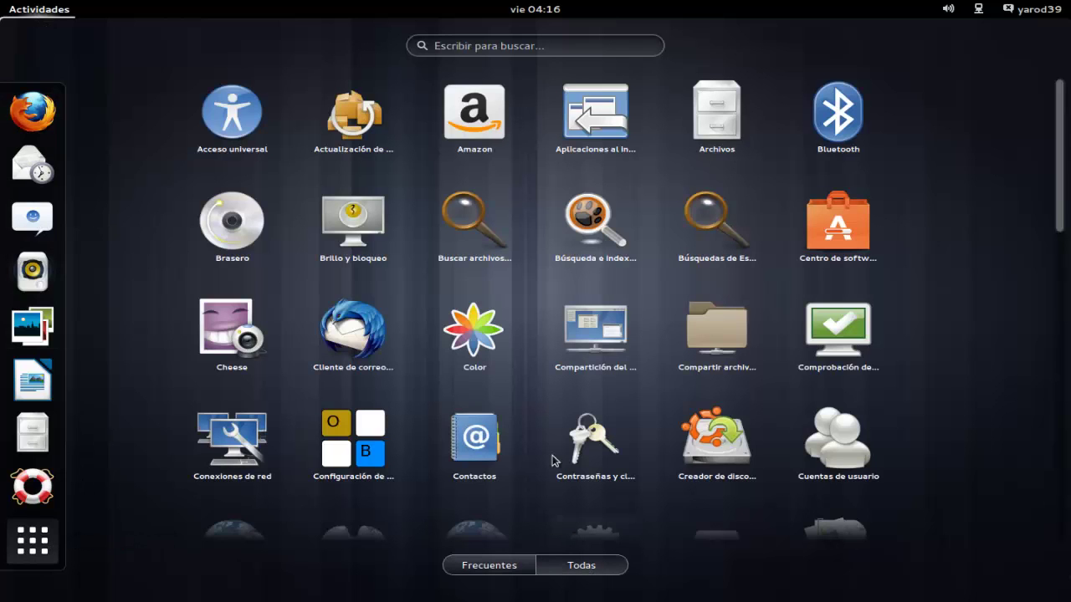
scroll(519, 387, "down", 1)
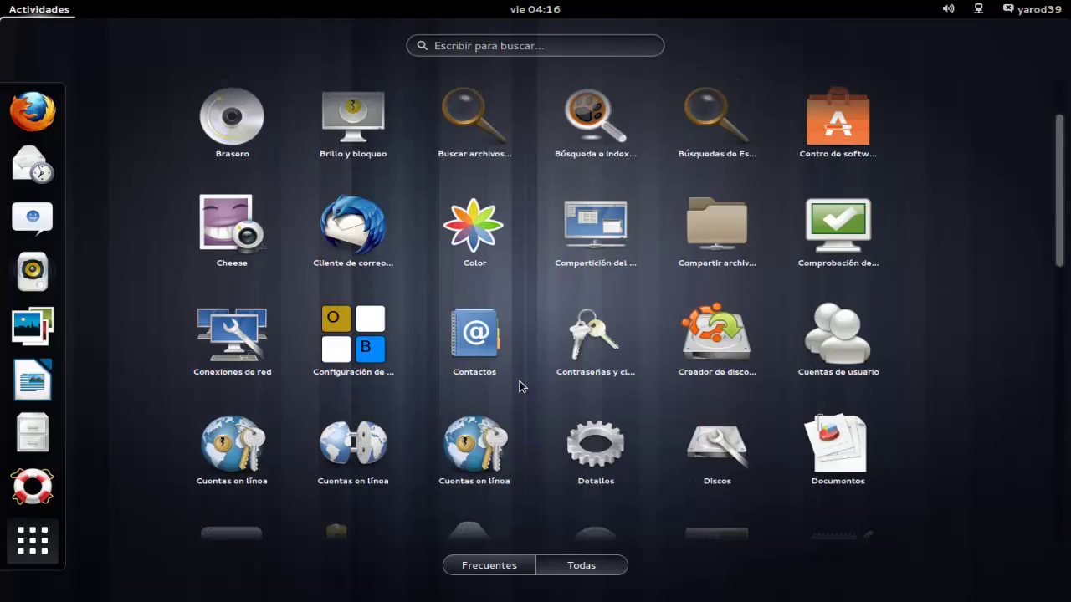
scroll(518, 387, "down", 2)
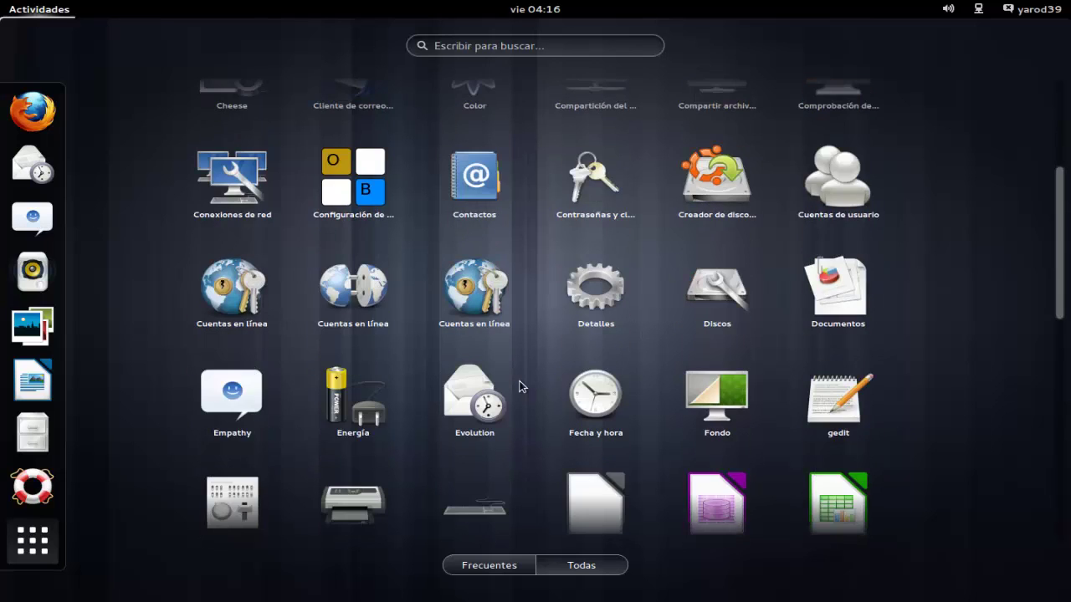
scroll(518, 386, "down", 1)
scroll(518, 387, "down", 3)
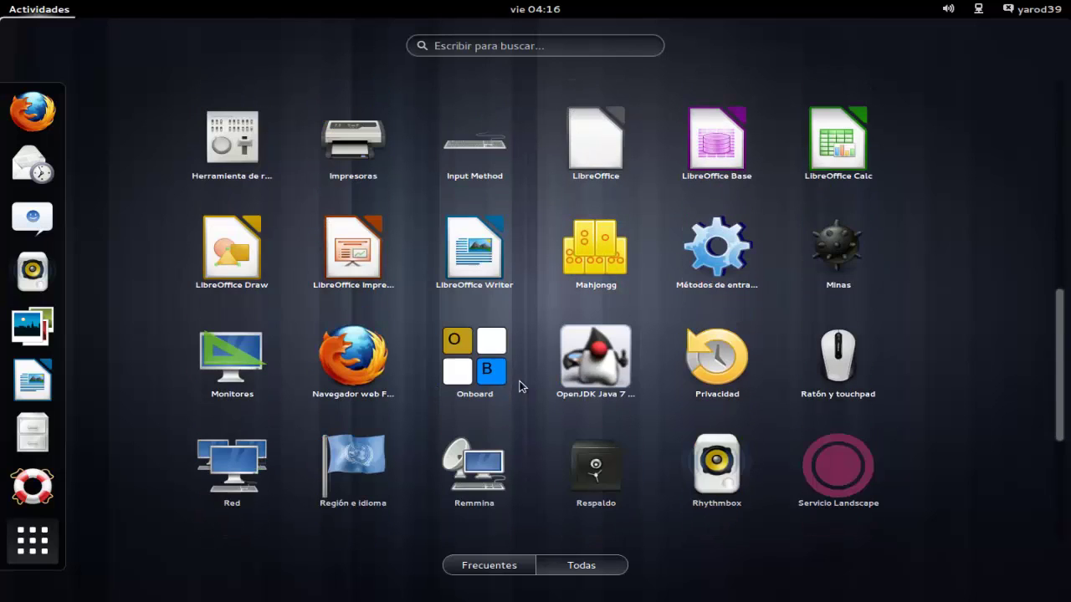
scroll(518, 386, "down", 2)
scroll(519, 386, "down", 2)
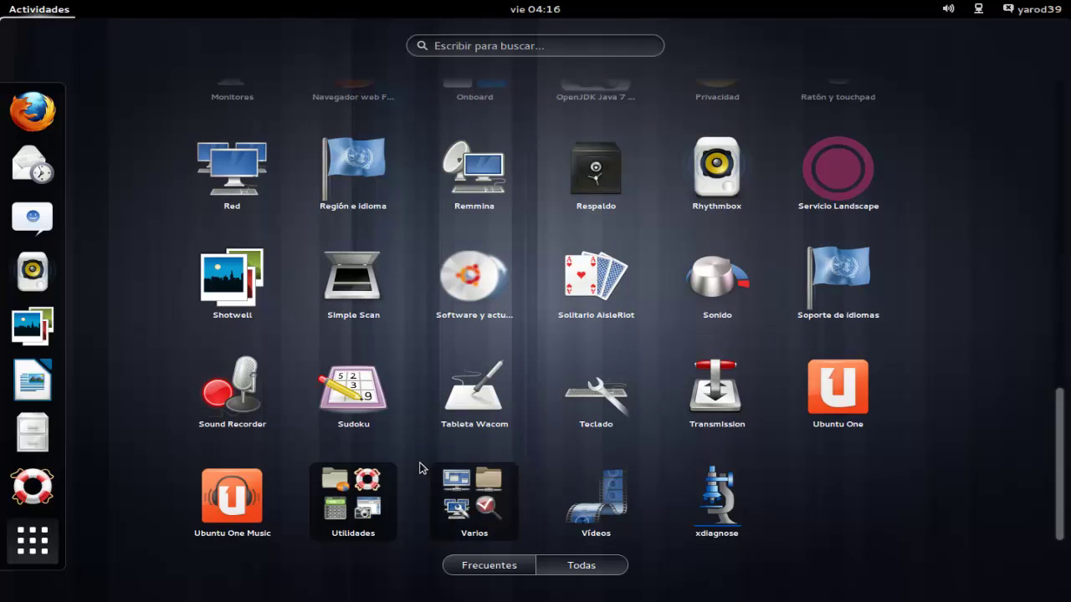
key("Escape")
Step: Set the desktop background to the supplied wallpaper of a desert road under a cloudy blue sky and close the settings
right_click(471, 239)
left_click(502, 306)
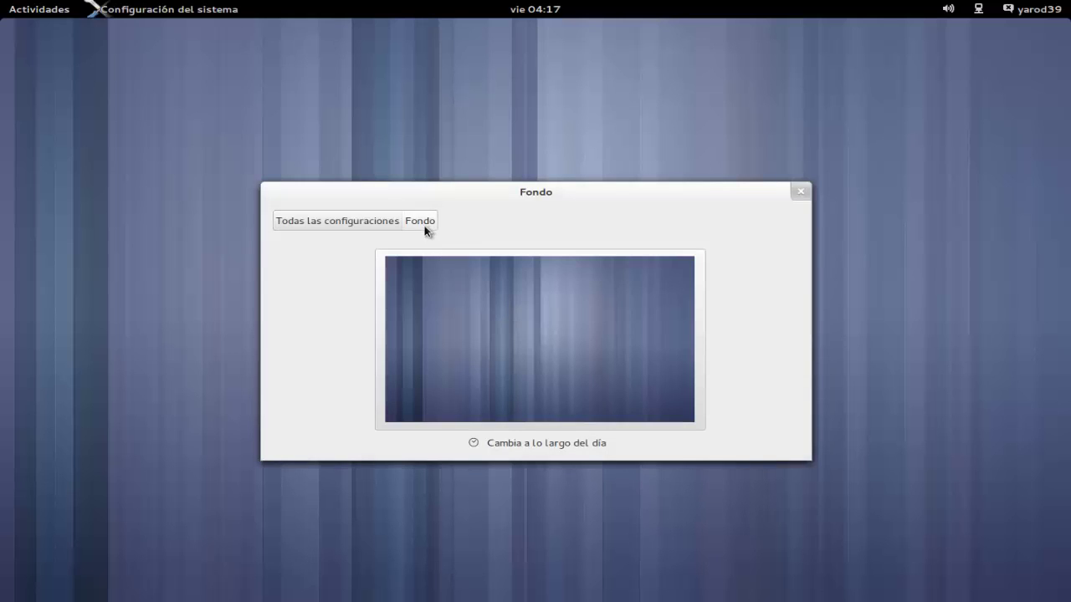
left_click(373, 224)
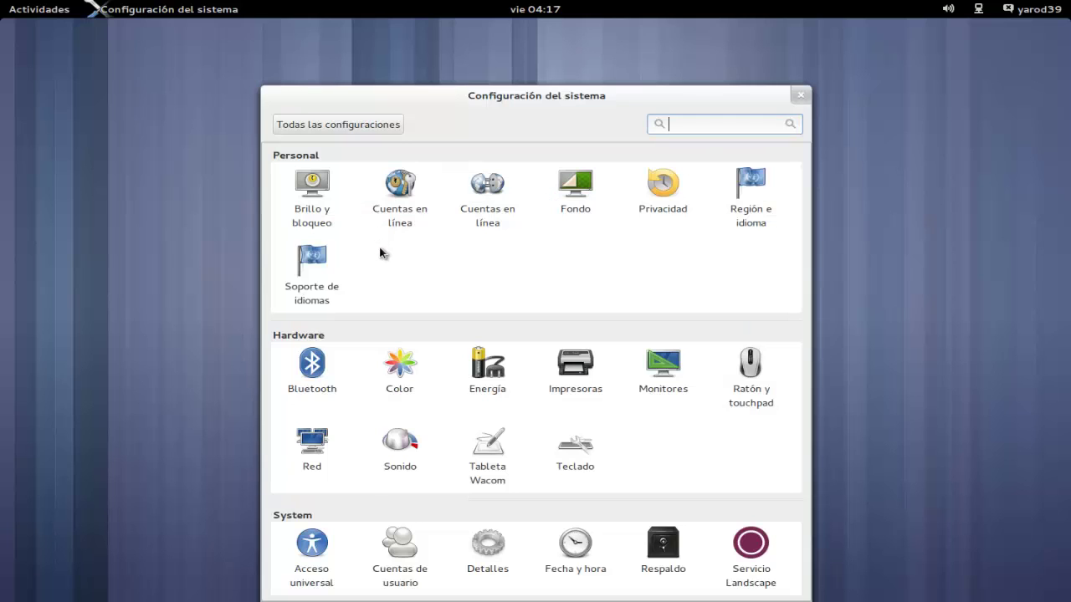
left_click(583, 193)
left_click(583, 195)
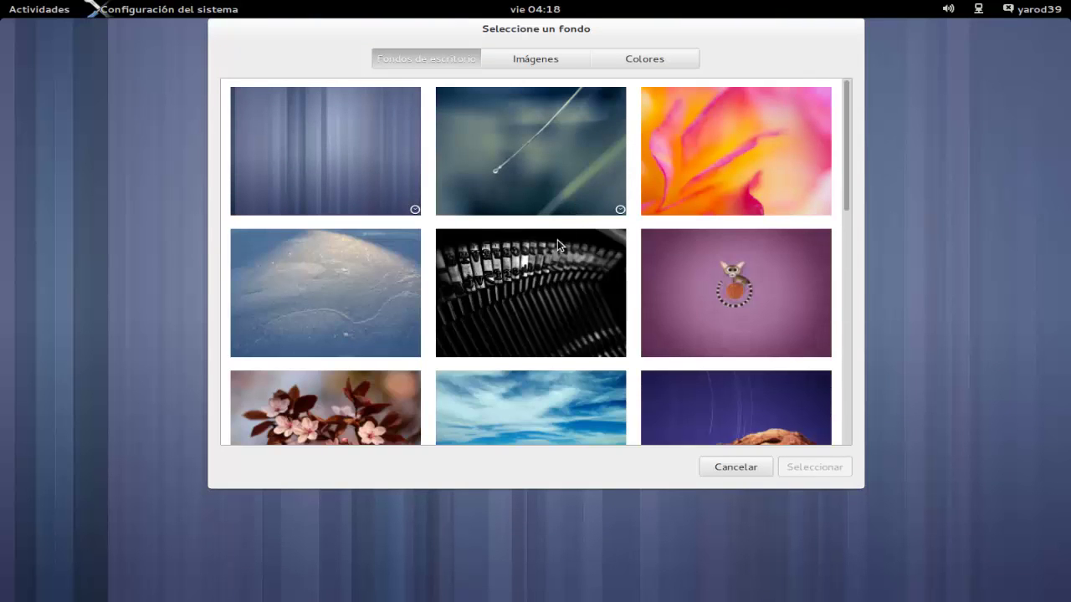
scroll(534, 266, "down", 15)
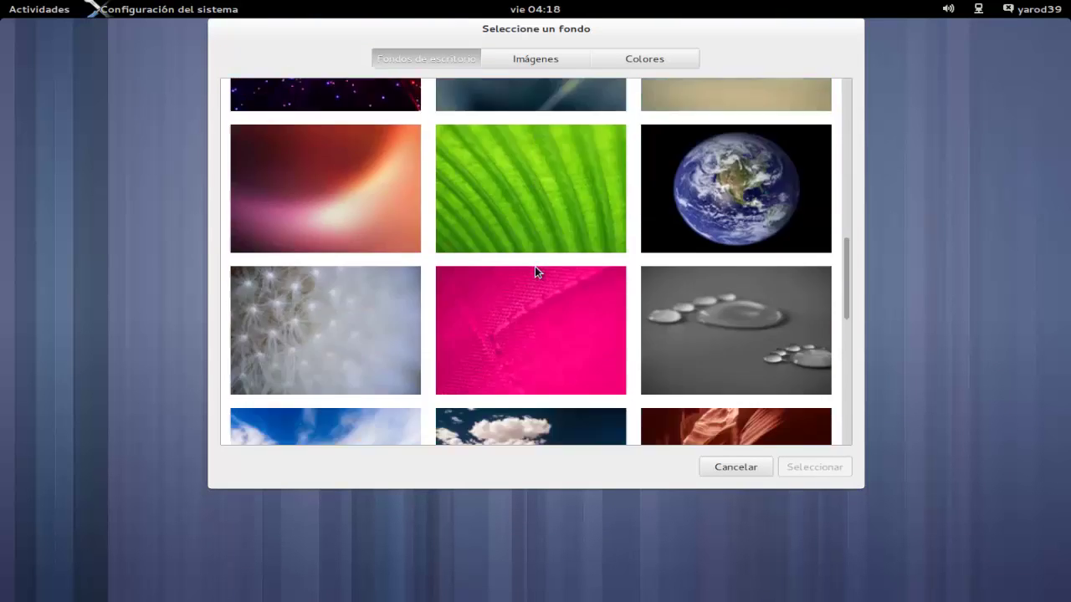
scroll(535, 266, "down", 6)
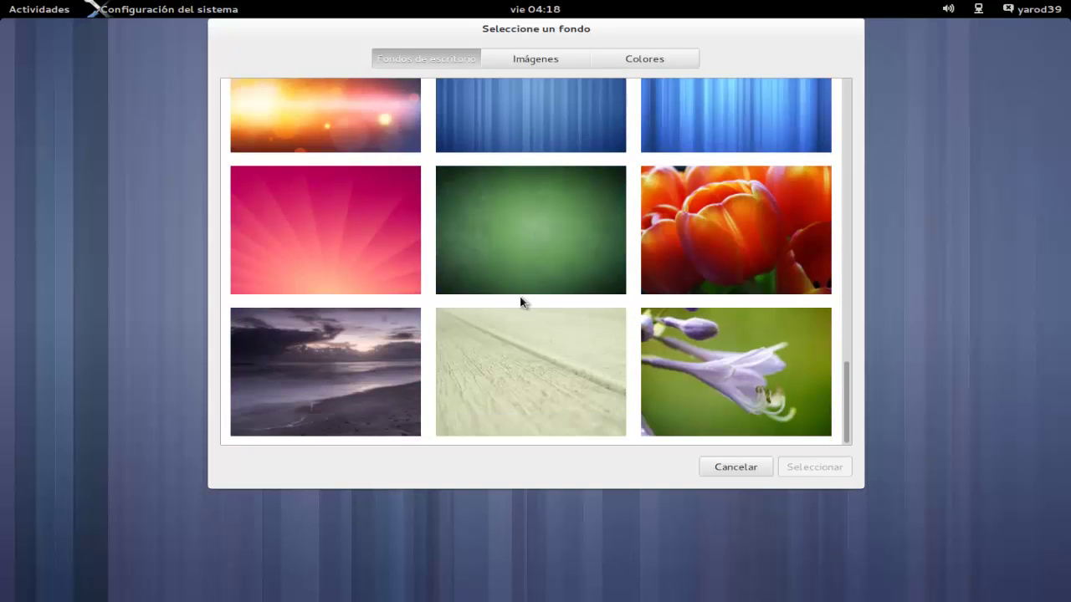
scroll(521, 301, "up", 4)
scroll(520, 301, "up", 2)
double_click(519, 301)
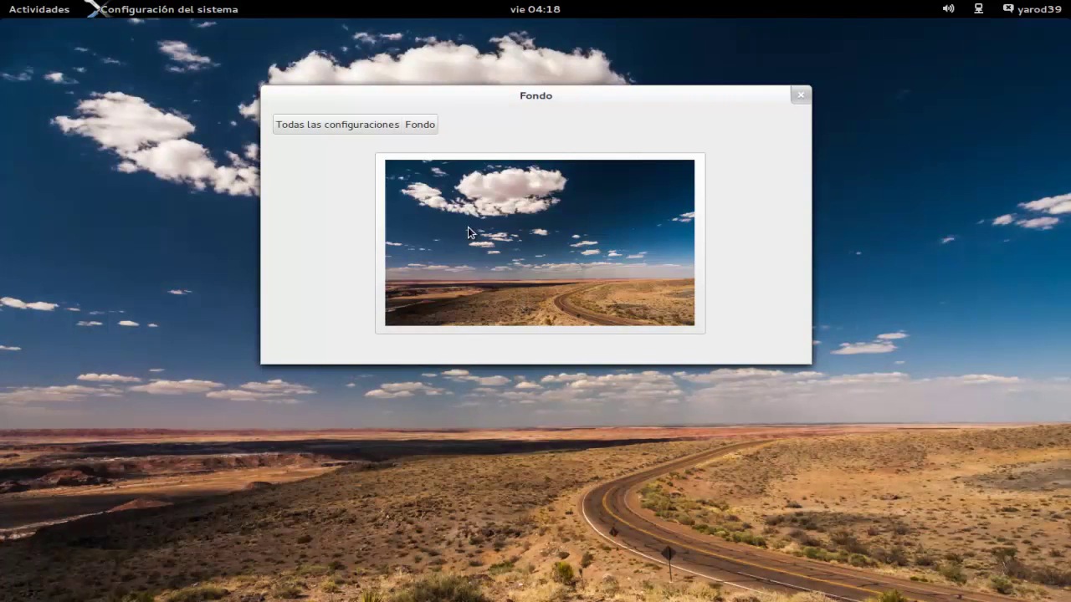
left_click(801, 95)
Step: Look at the applications grouped in the Varios folder of the application list and close the folder
key("super+a")
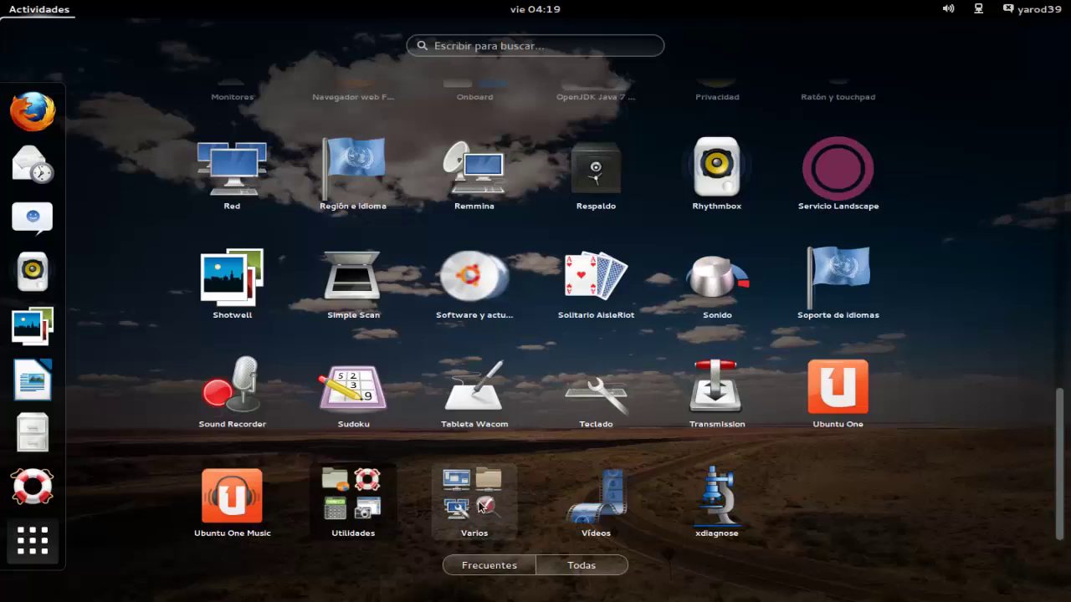
left_click(482, 505)
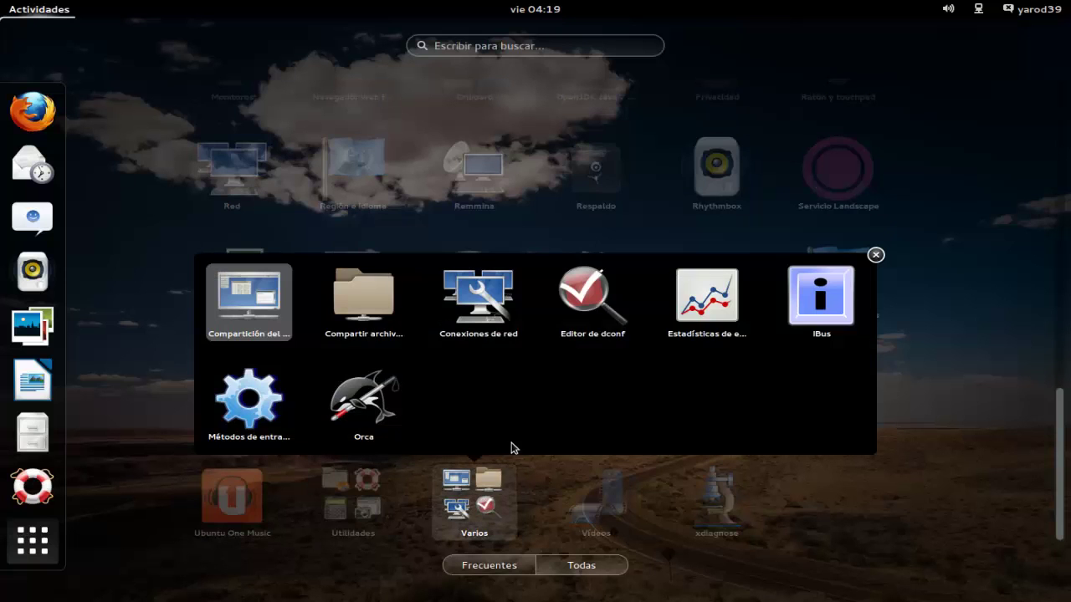
left_click(875, 254)
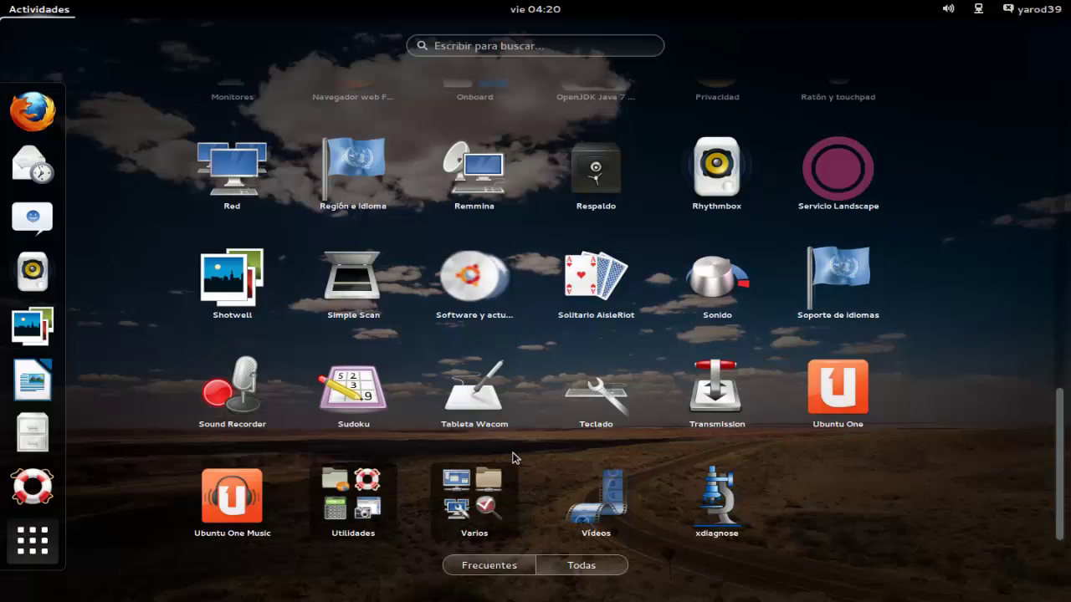
scroll(463, 475, "up", 2)
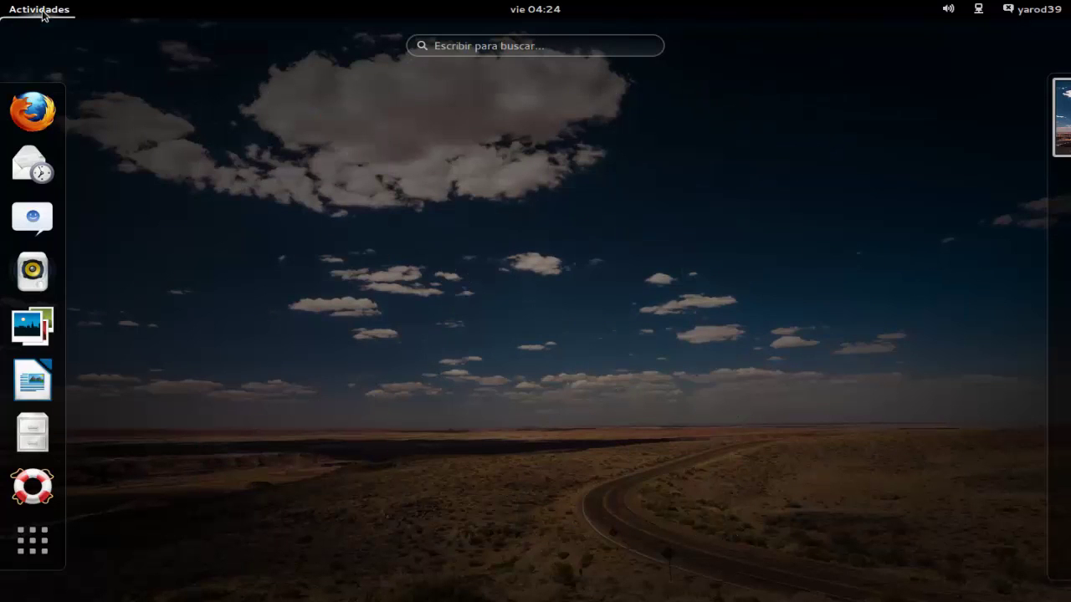
Step: Open Bijiben and create a new note reading "Cosas que hacer hoy"
left_click(33, 539)
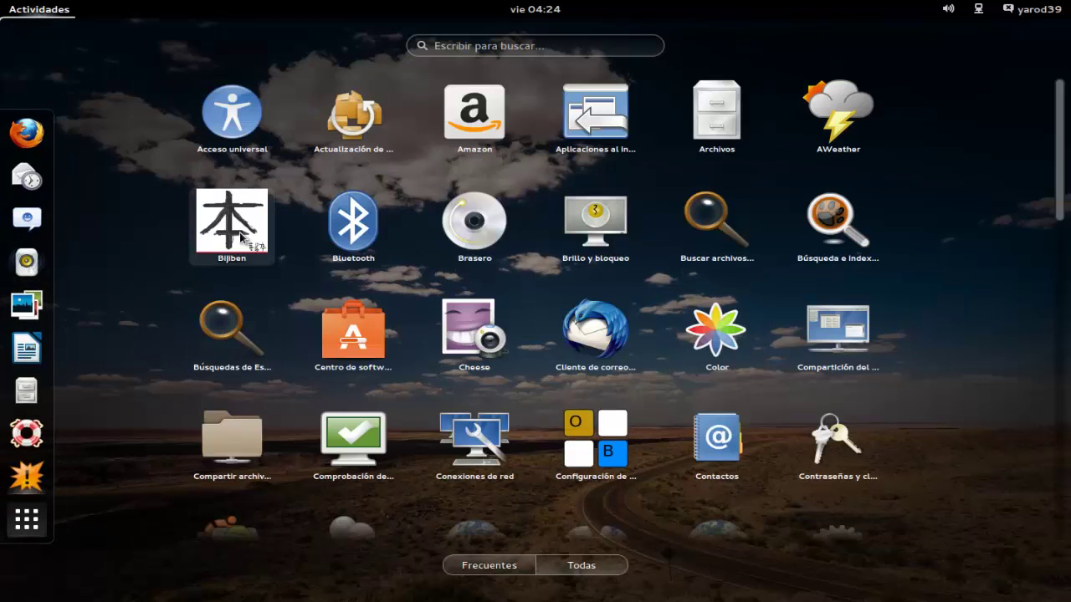
left_click(234, 226)
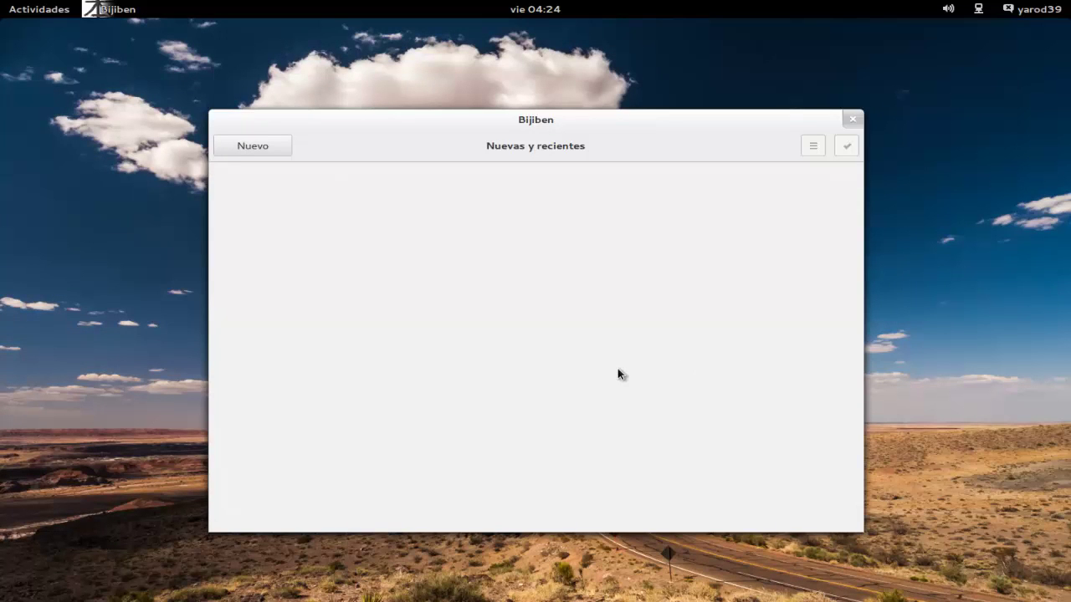
left_click(256, 148)
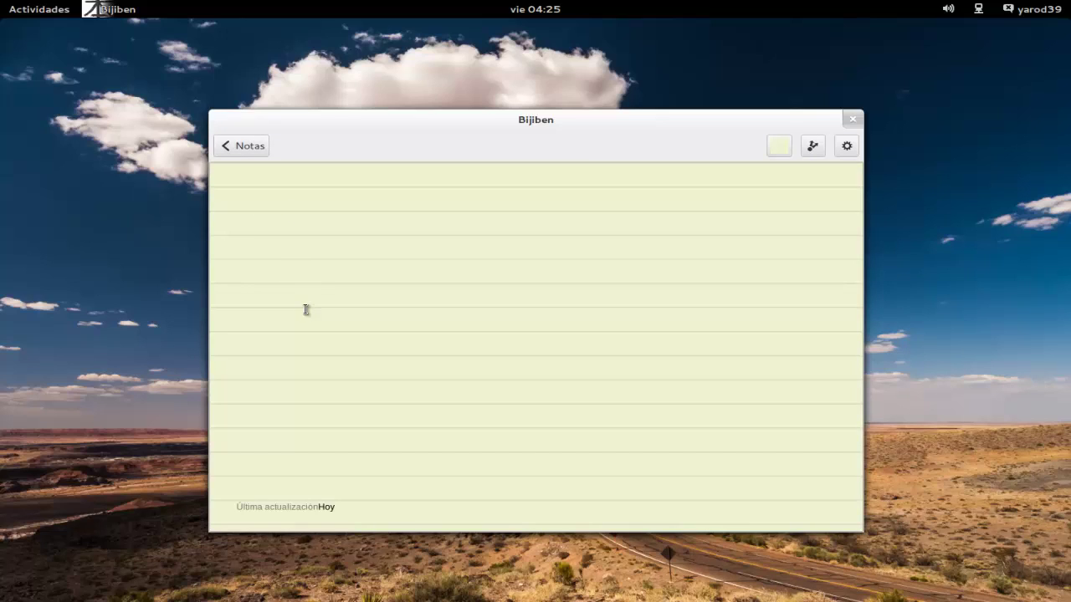
type("Cosas que hacer hoy")
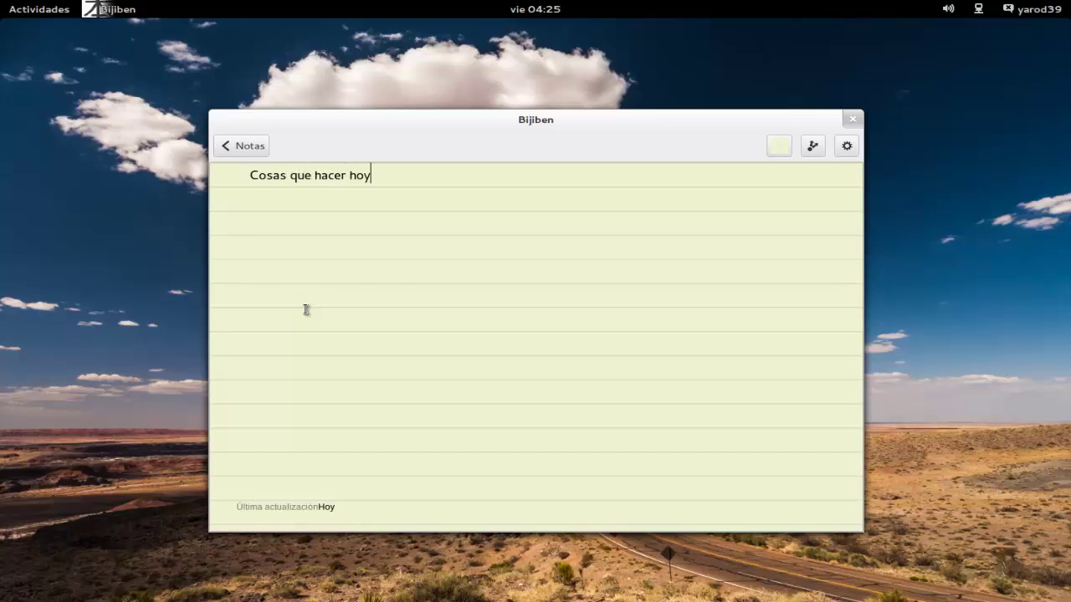
Step: View the options available for the note and close Bijiben
left_click(848, 147)
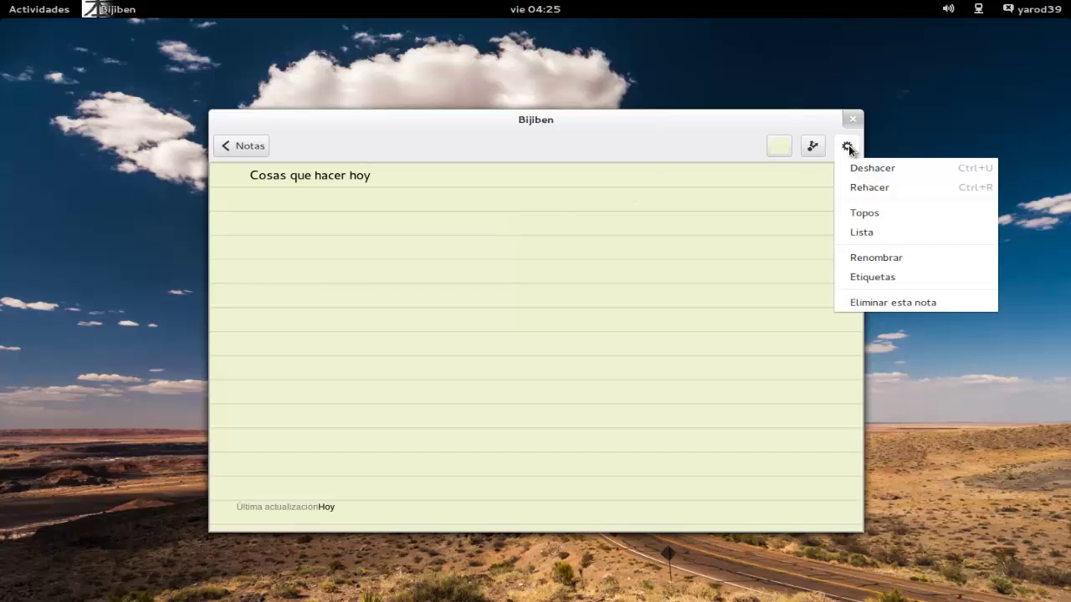
left_click(853, 120)
left_click(645, 358)
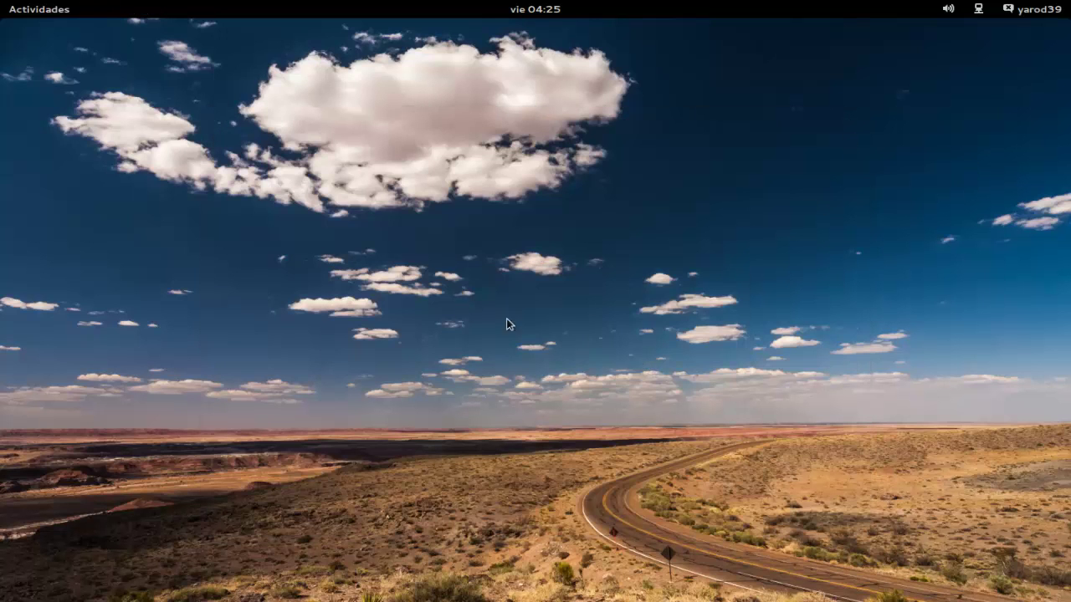
Step: Find the Relojes application in the full application list and open it
mouse_move(2, 2)
left_click(33, 540)
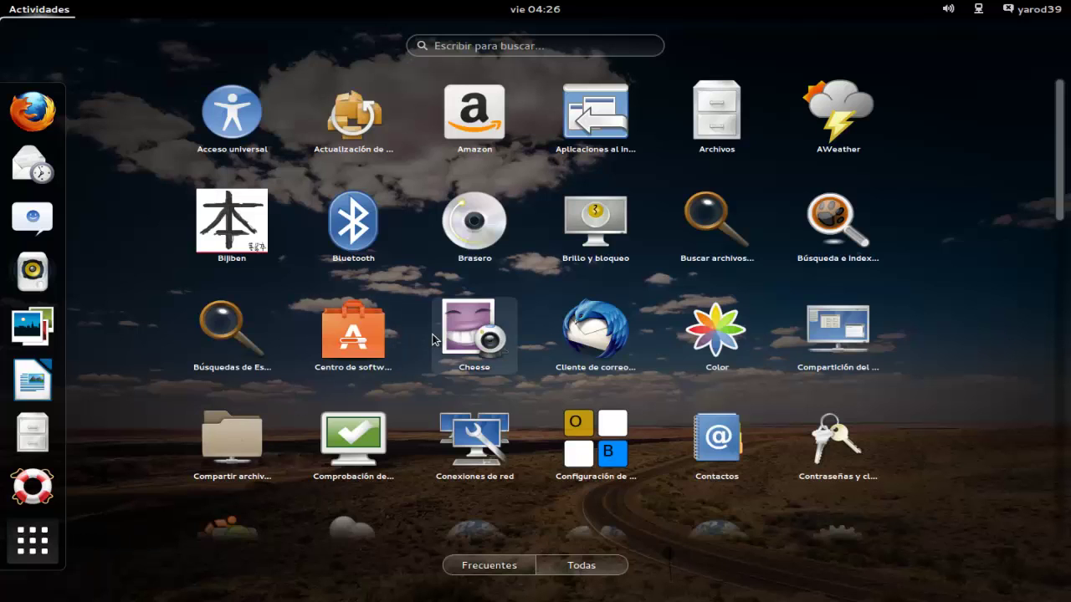
scroll(433, 338, "down", 3)
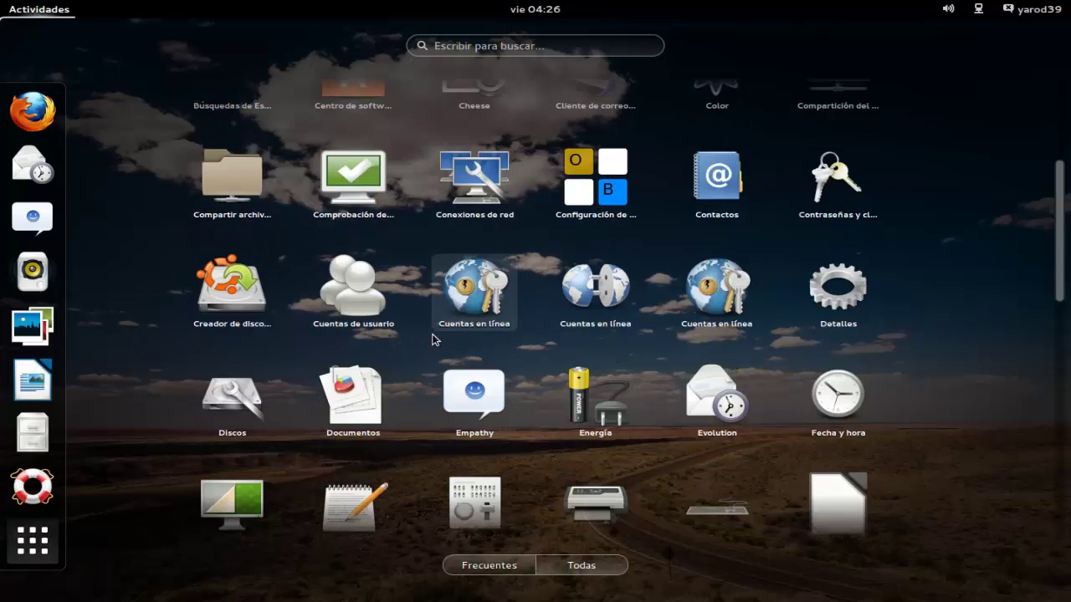
scroll(434, 339, "down", 2)
scroll(433, 338, "down", 4)
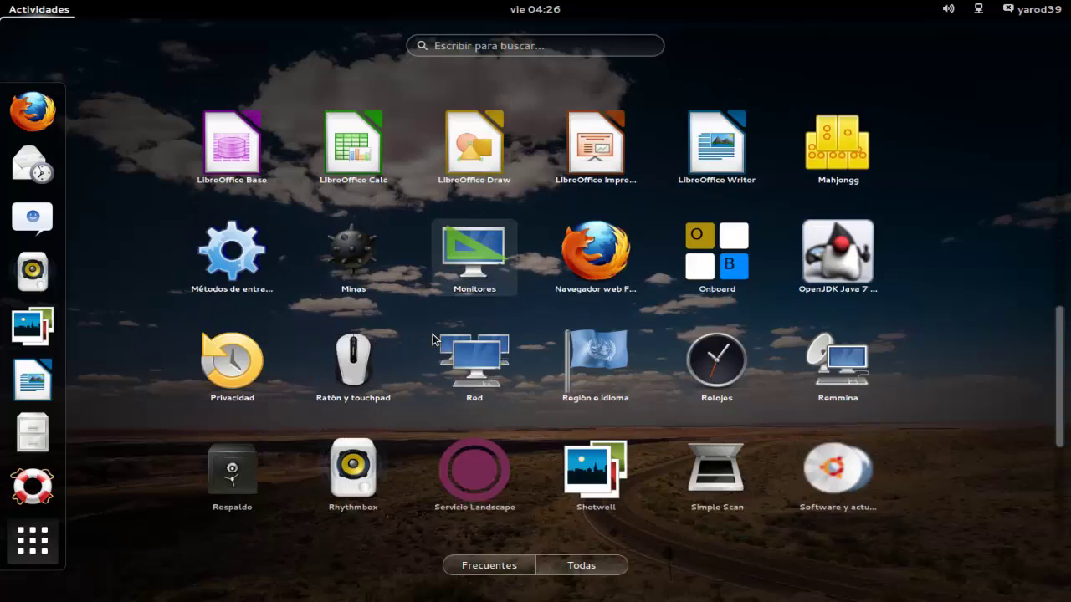
left_click(704, 372)
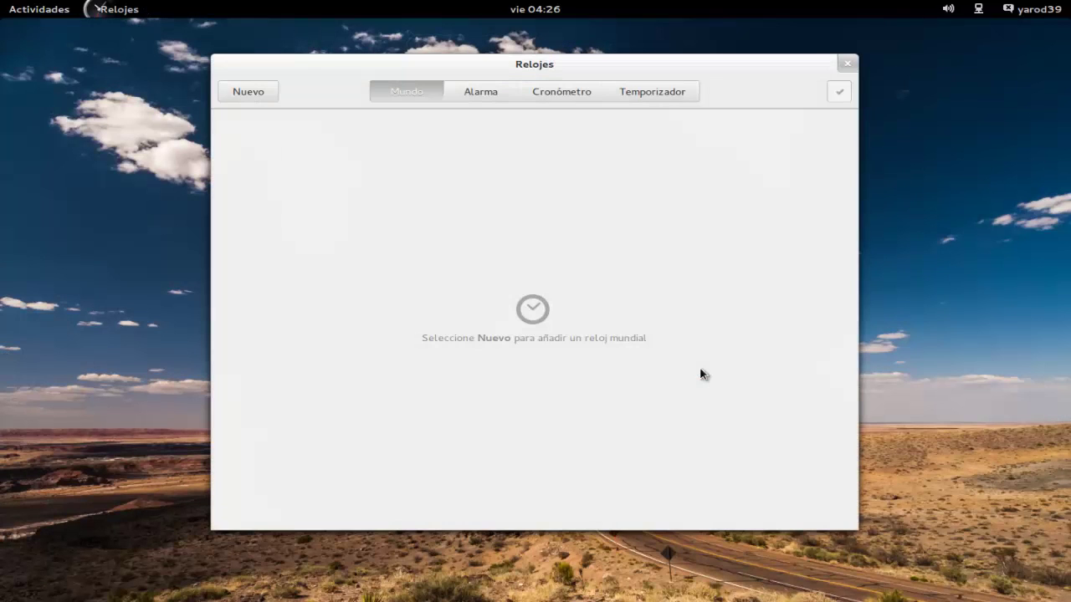
Step: Add a new world clock for Bathurst, New Brunswick, Canadá
left_click(255, 93)
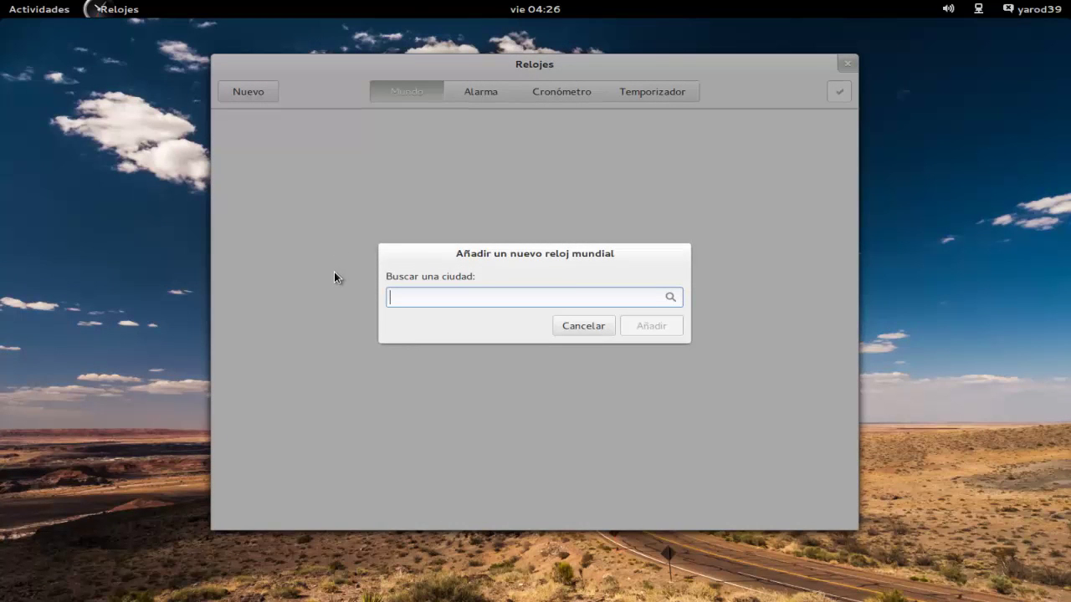
type("Ne")
key("BackSpace")
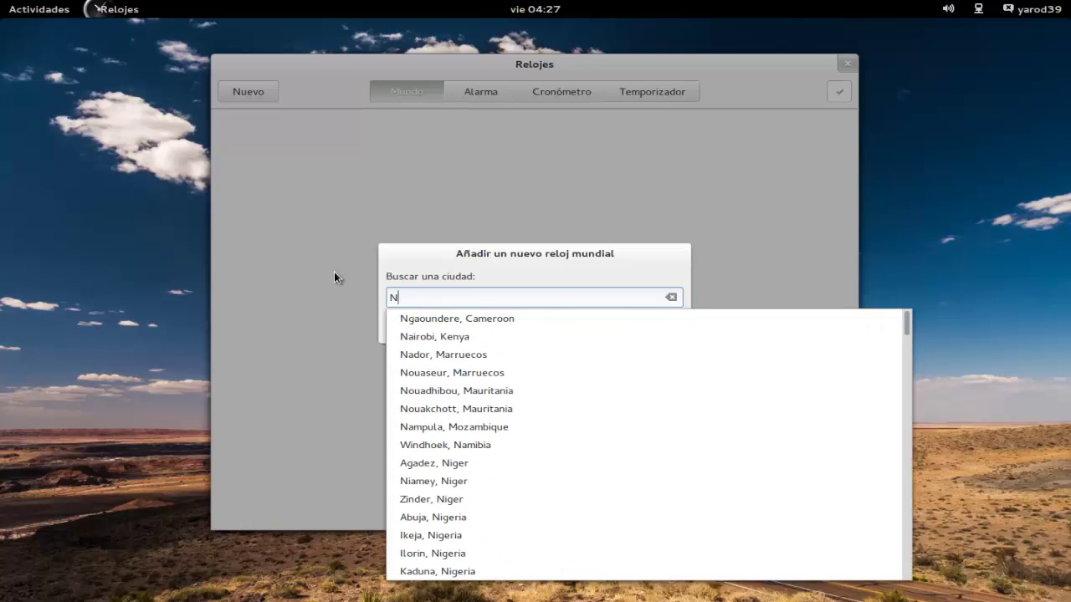
type("ueva")
key("BackSpace")
key("BackSpace")
key("BackSpace")
key("BackSpace")
type("ew")
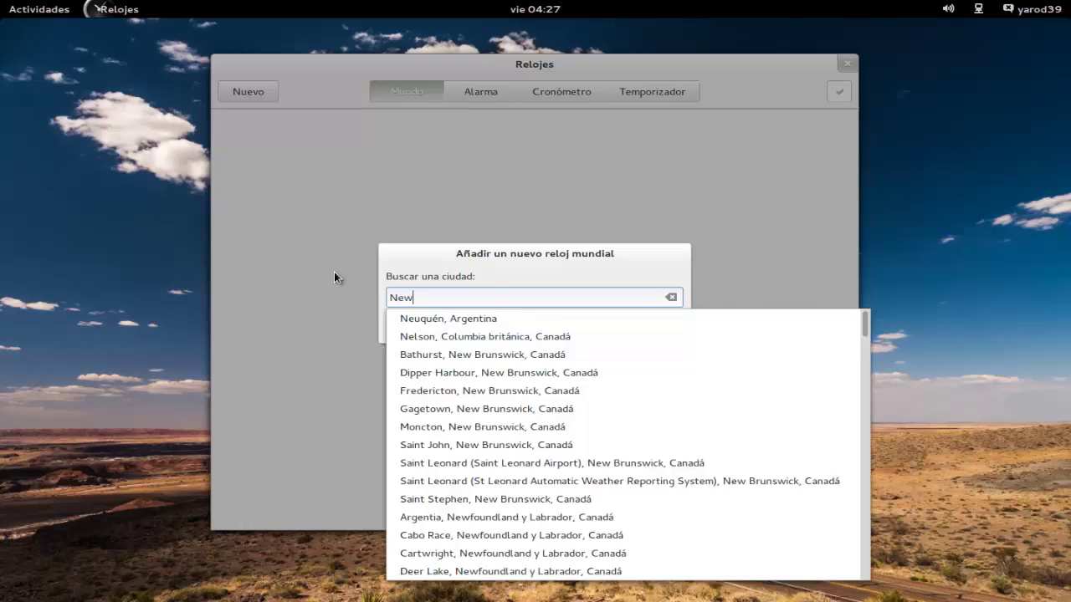
key("Down")
key("Return")
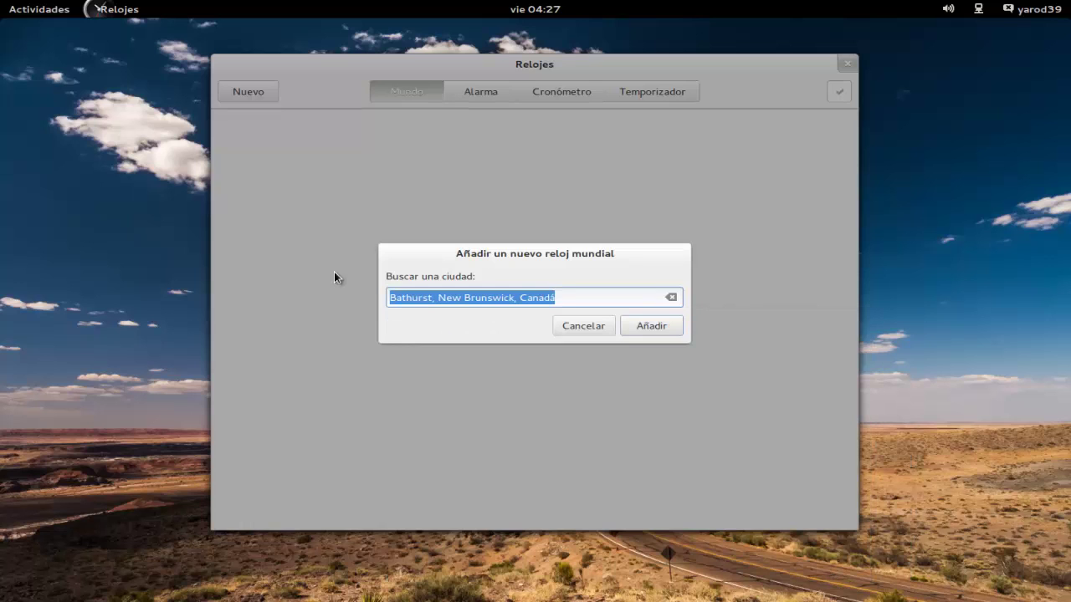
key("Return")
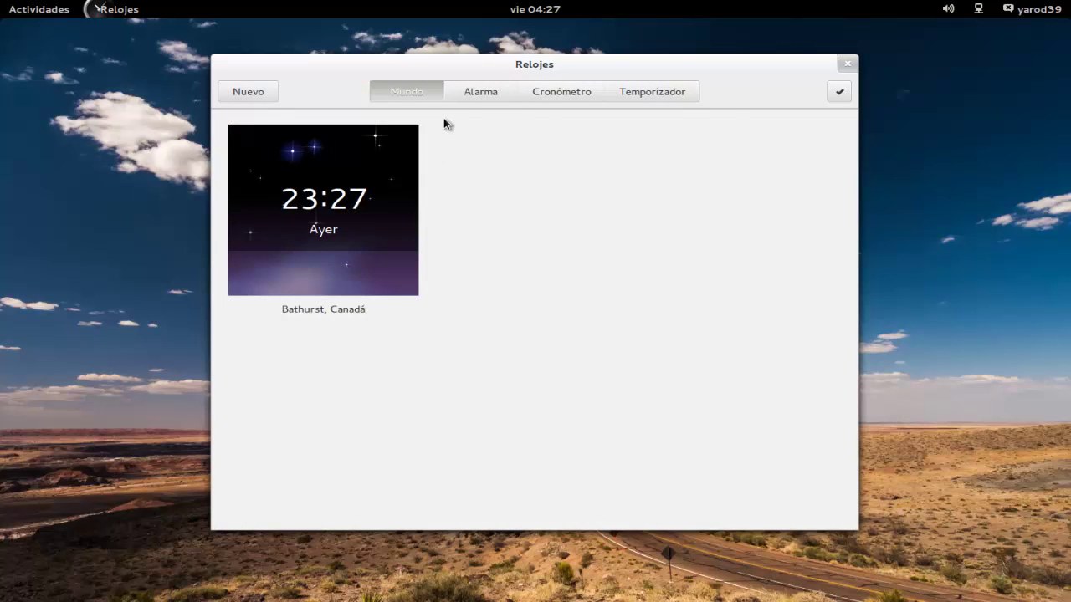
Step: Try the Cronómetro and the Temporizador by briefly running each, and return to the Mundo clocks
left_click(561, 90)
left_click(458, 244)
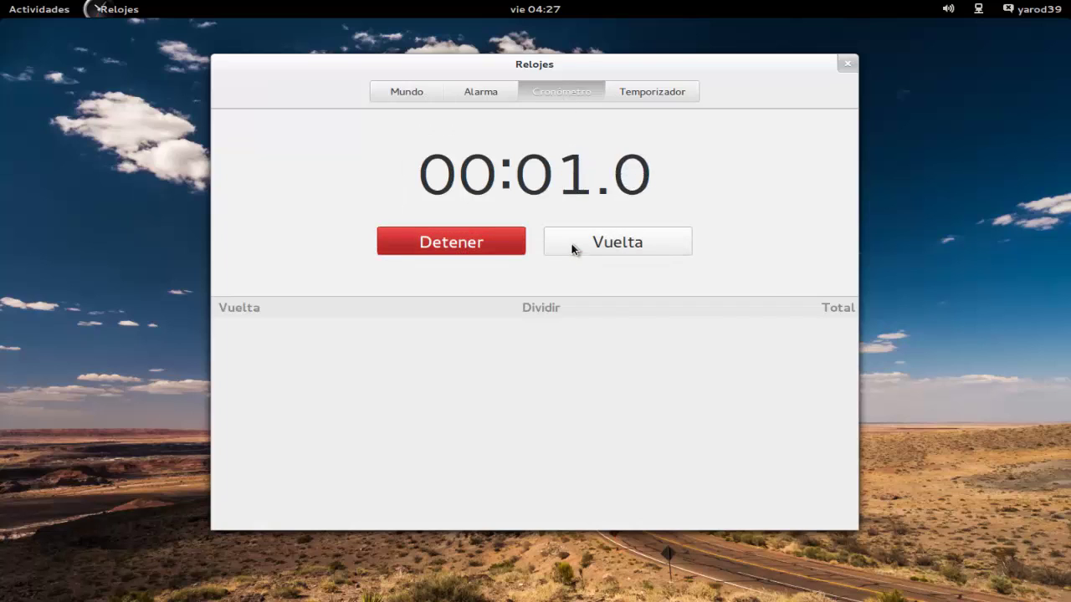
left_click(482, 244)
left_click(658, 93)
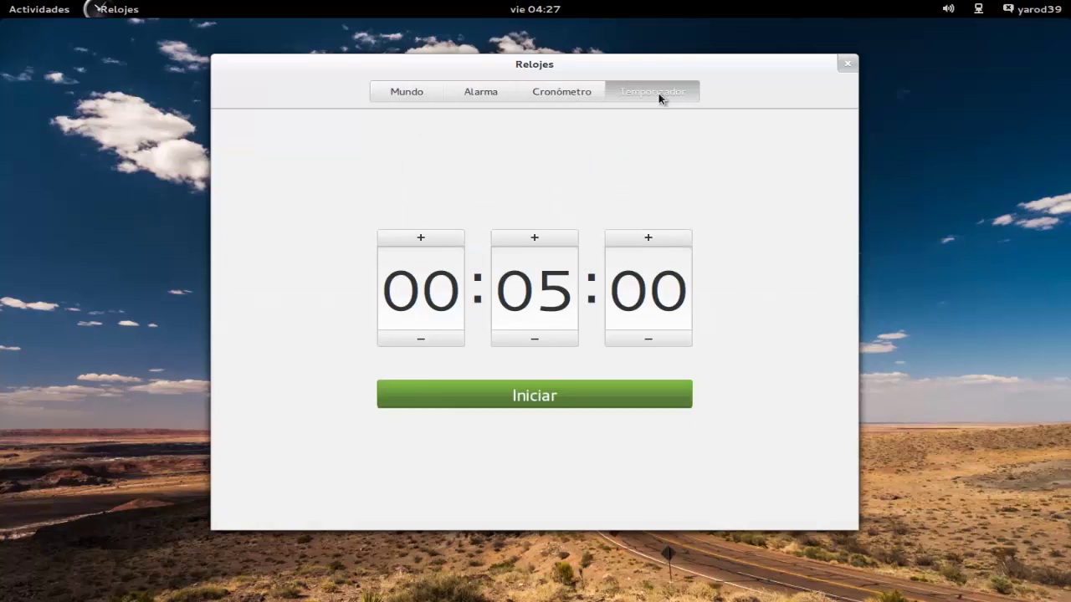
left_click(553, 405)
left_click(581, 401)
left_click(399, 96)
left_click(249, 92)
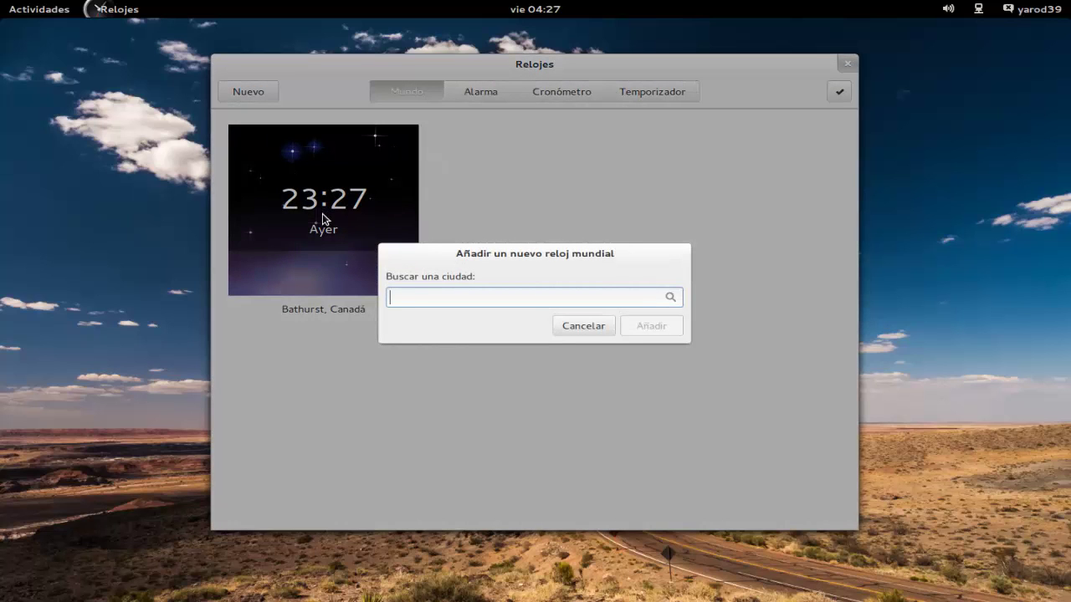
type("moscu")
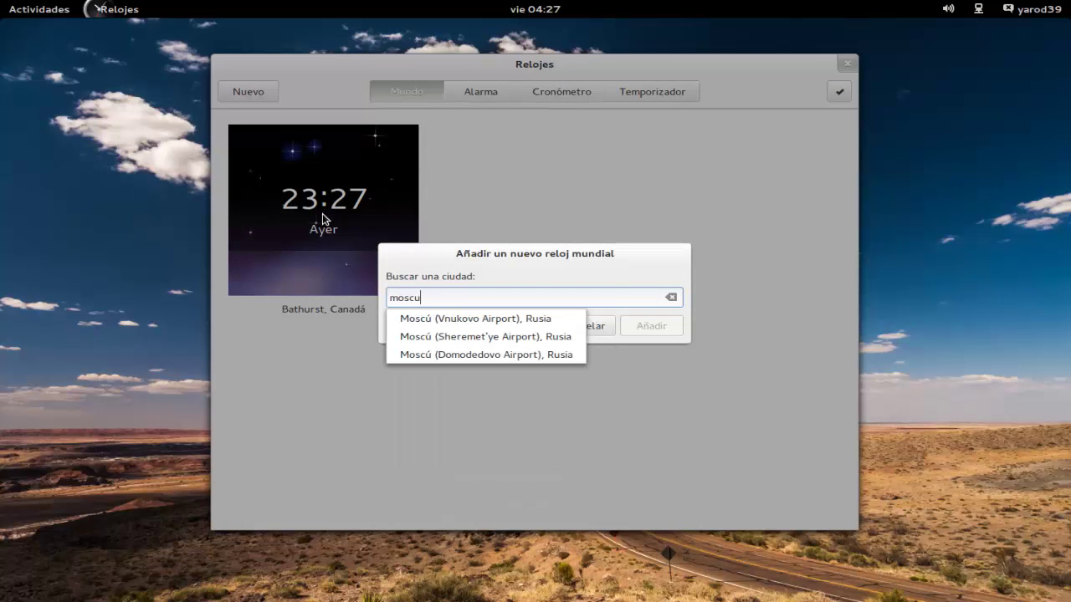
double_click(438, 296)
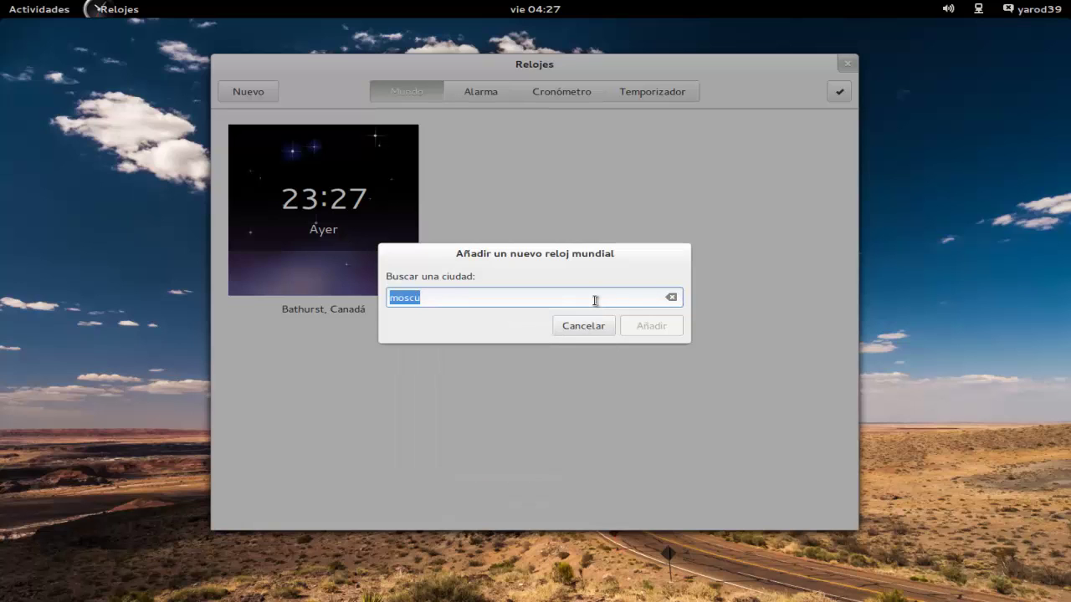
left_click(586, 325)
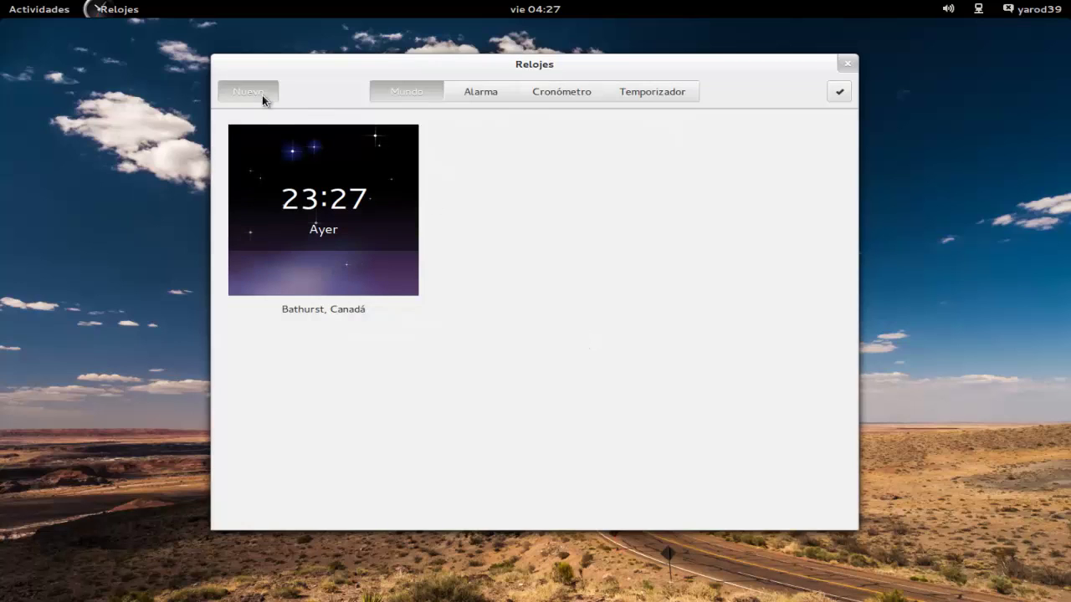
Step: Add a world clock for Pekín, China and close Relojes
left_click(251, 91)
type("peki")
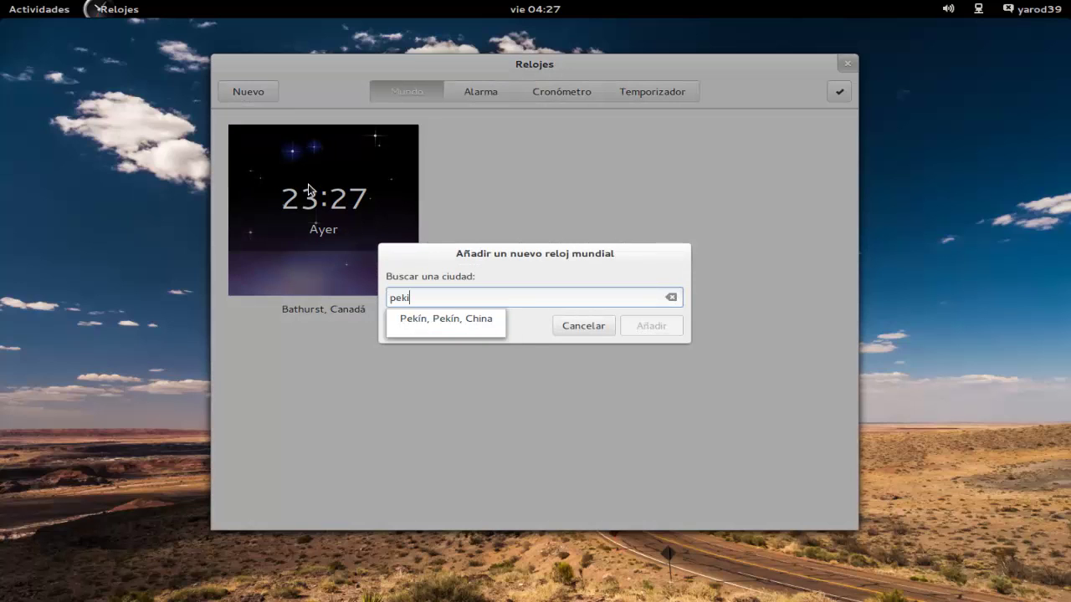
key("Down")
key("Return")
left_click(660, 329)
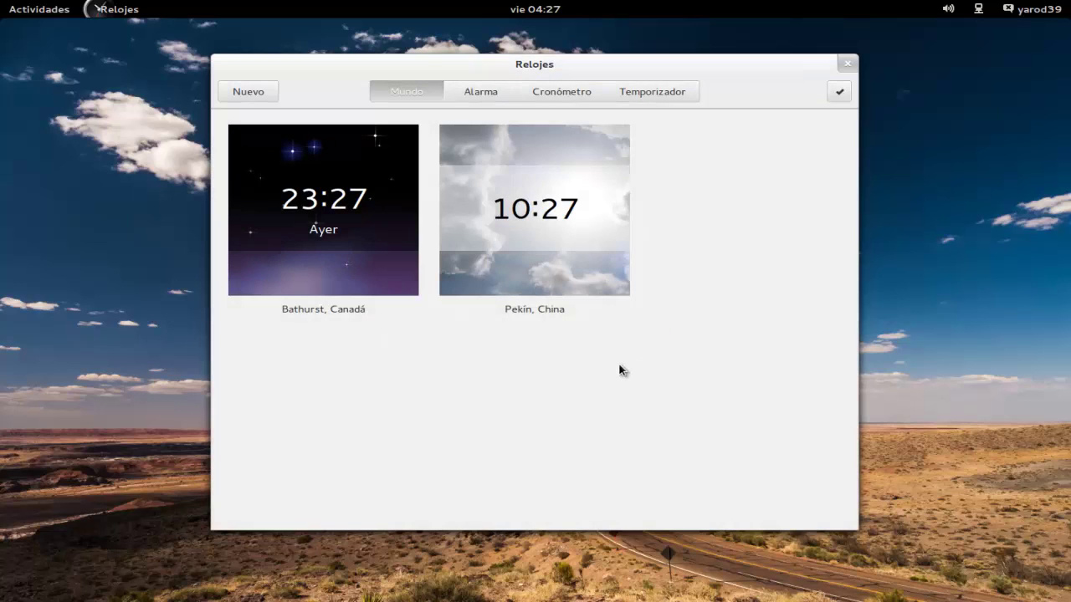
left_click(847, 64)
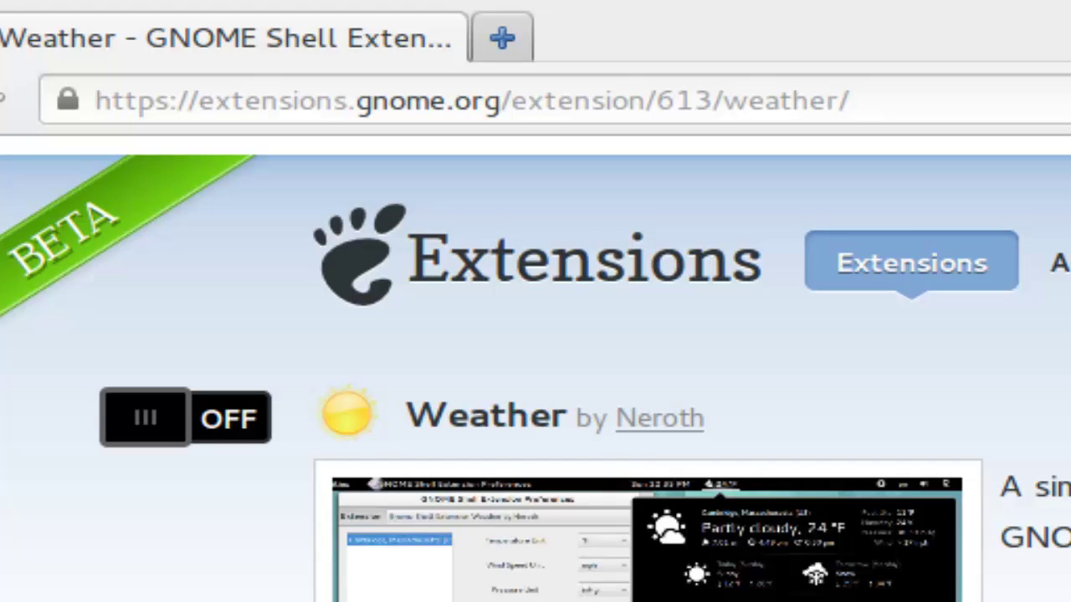
Step: Enable and install the Weather extension from extensions.gnome.org and close Firefox
left_click(258, 419)
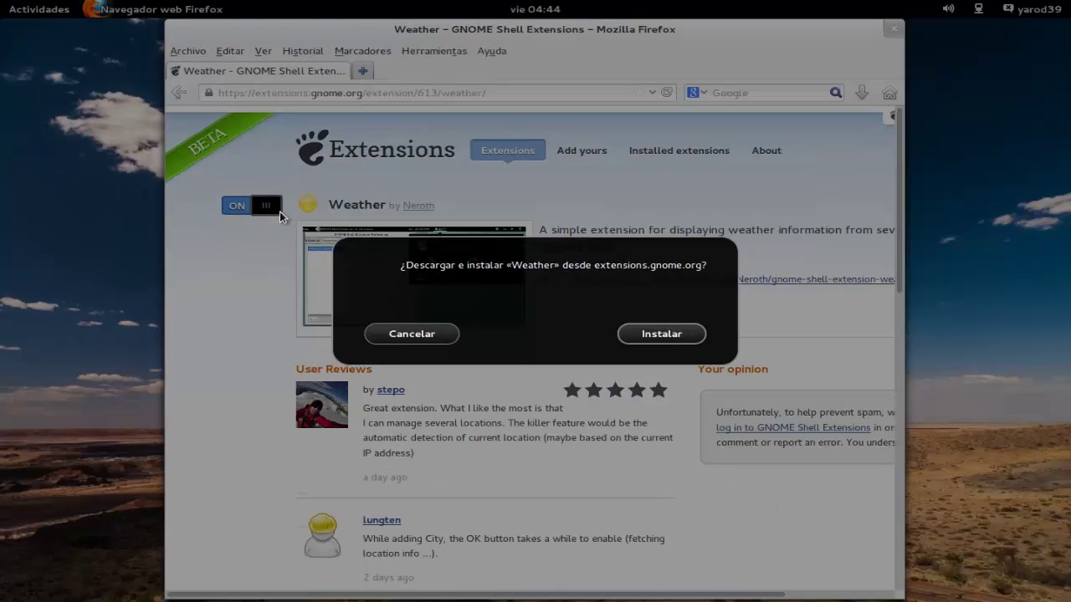
left_click(661, 335)
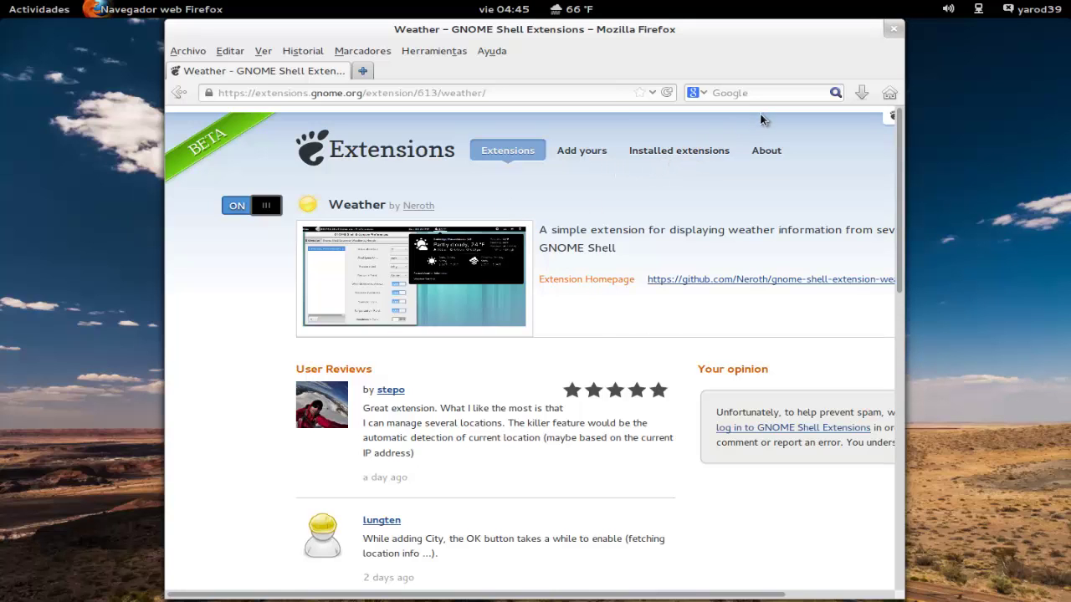
left_click(893, 29)
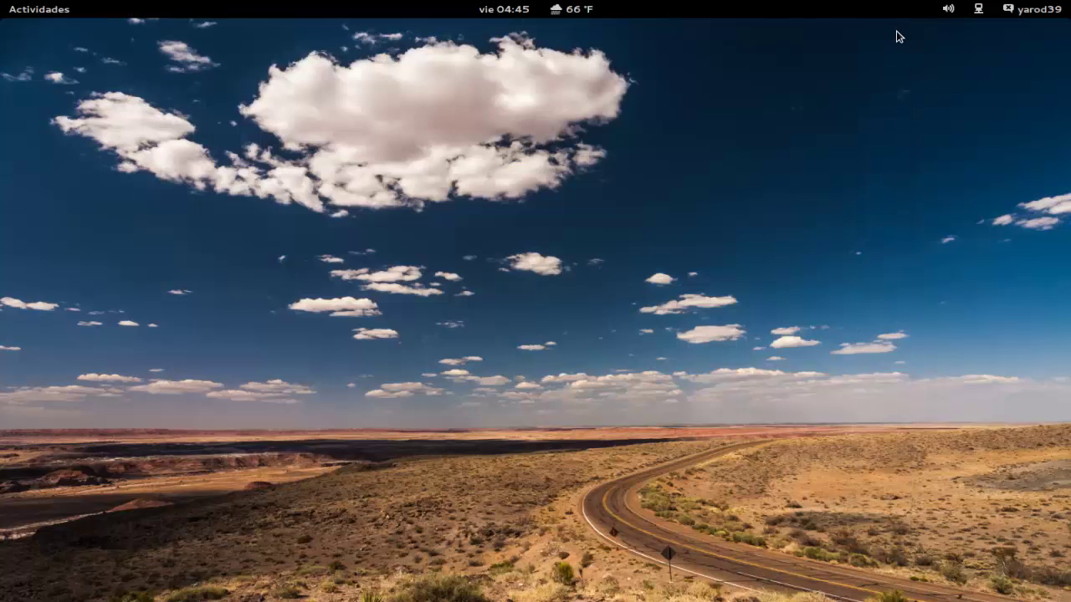
Step: Open the Weather extension's configuration and set the temperature unit to °C and the speed unit to km/h
left_click(575, 12)
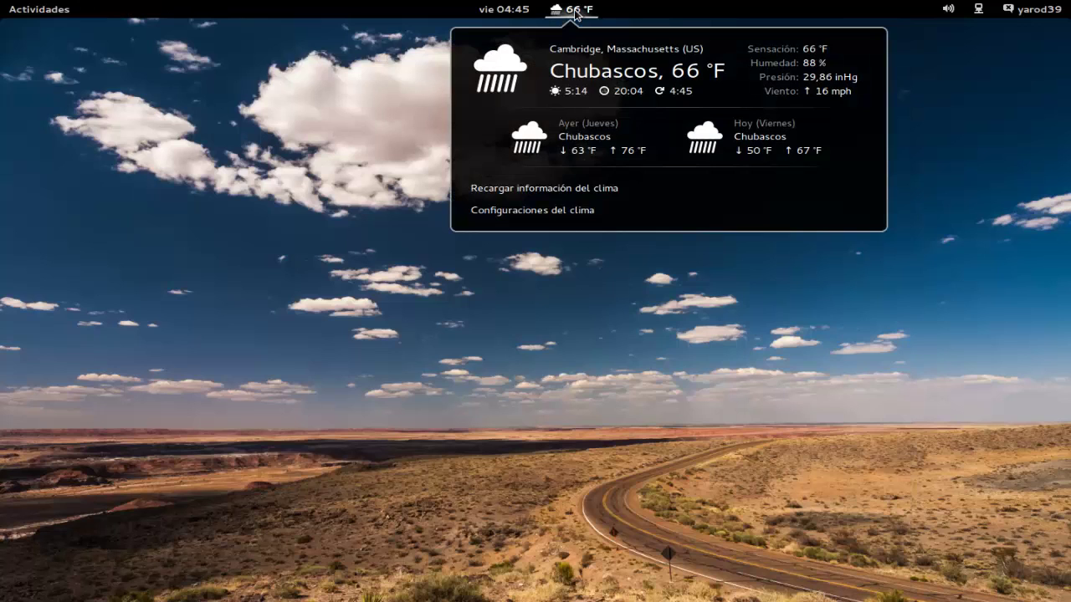
left_click(558, 210)
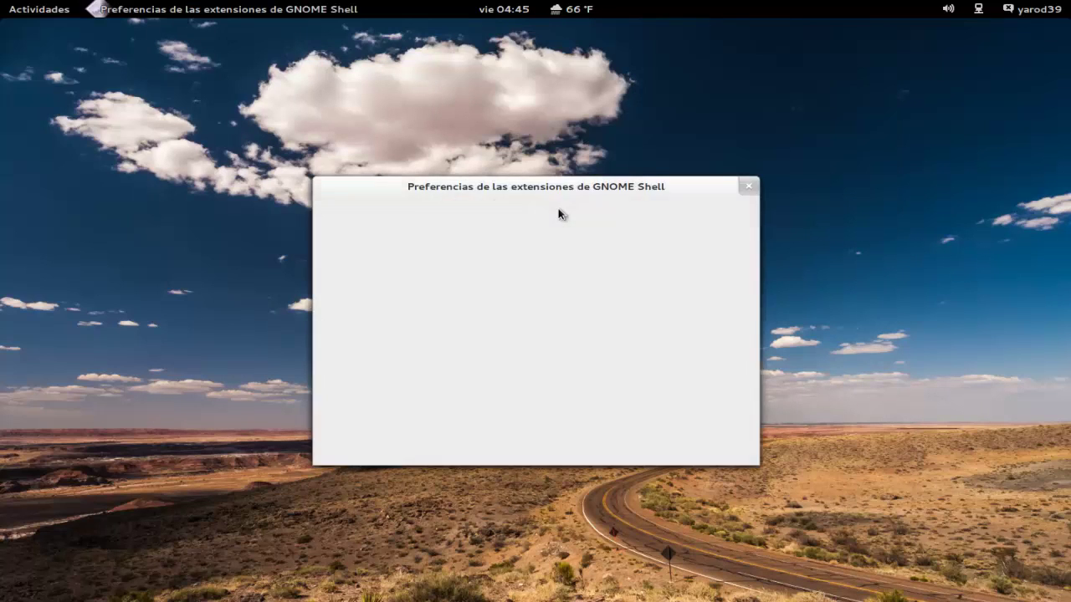
left_click(747, 247)
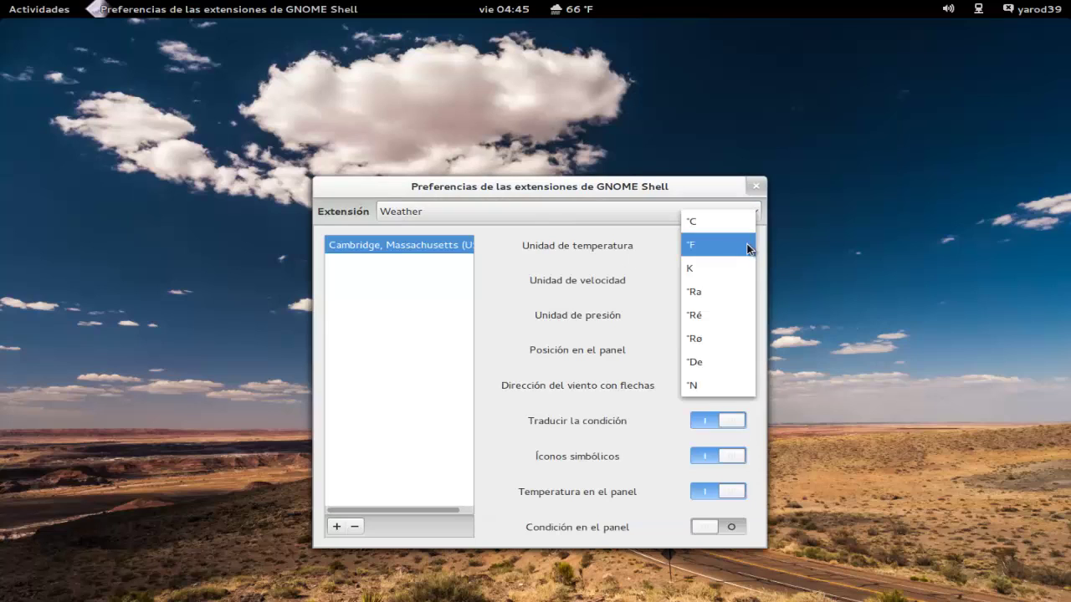
left_click(735, 223)
left_click(751, 281)
left_click(719, 254)
left_click(747, 315)
left_click(748, 315)
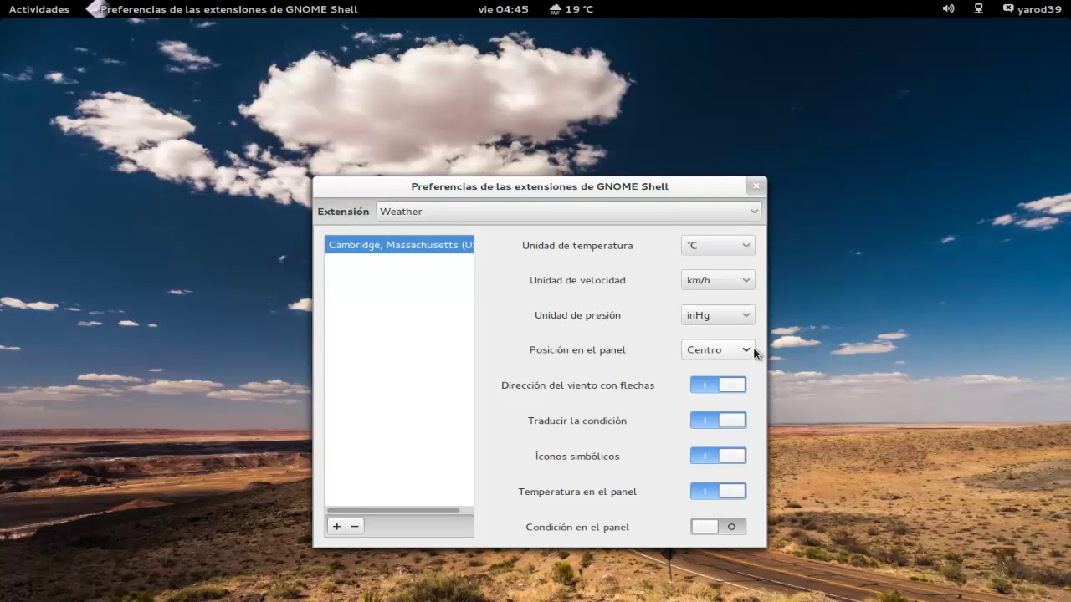
left_click(744, 351)
left_click(743, 352)
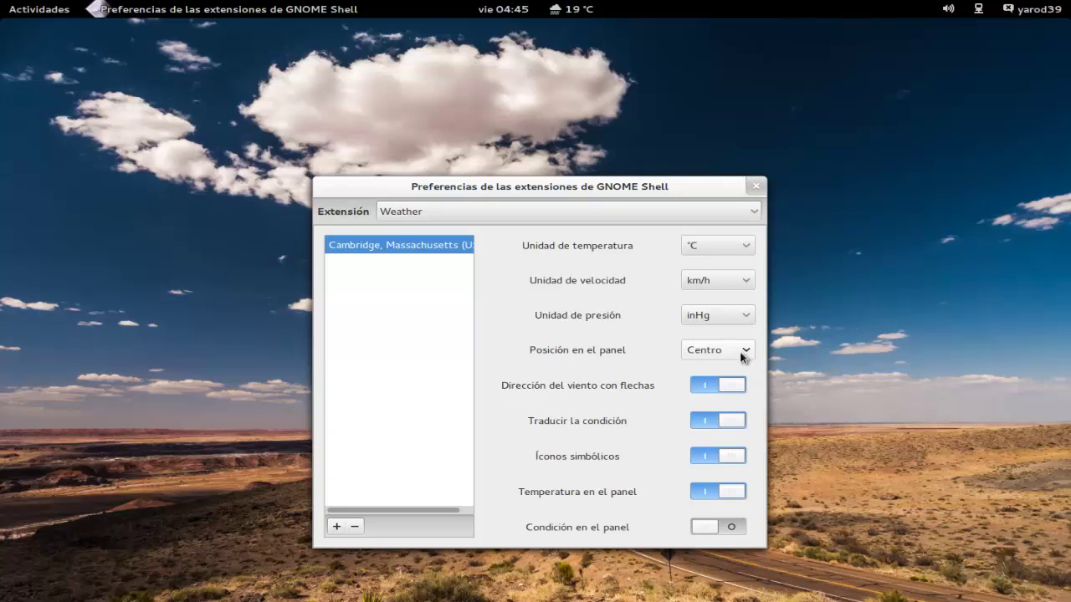
Step: Add Madrid, Madrid (ES) to the Weather extension's cities and remove Cambridge, Massachusetts (US)
left_click(355, 526)
left_click(610, 311)
left_click(335, 526)
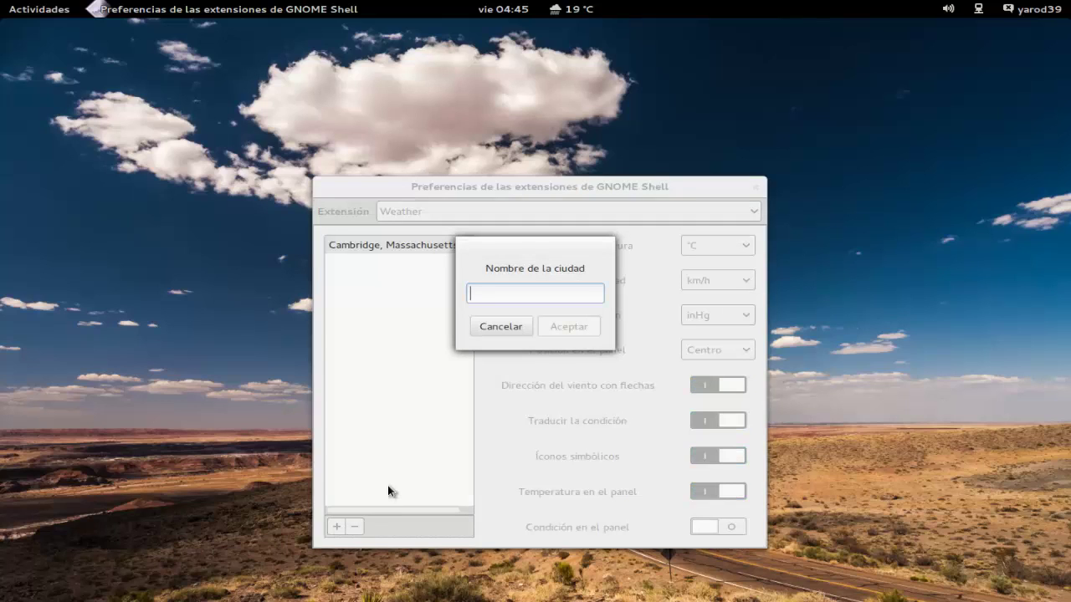
type("madri")
type("d,")
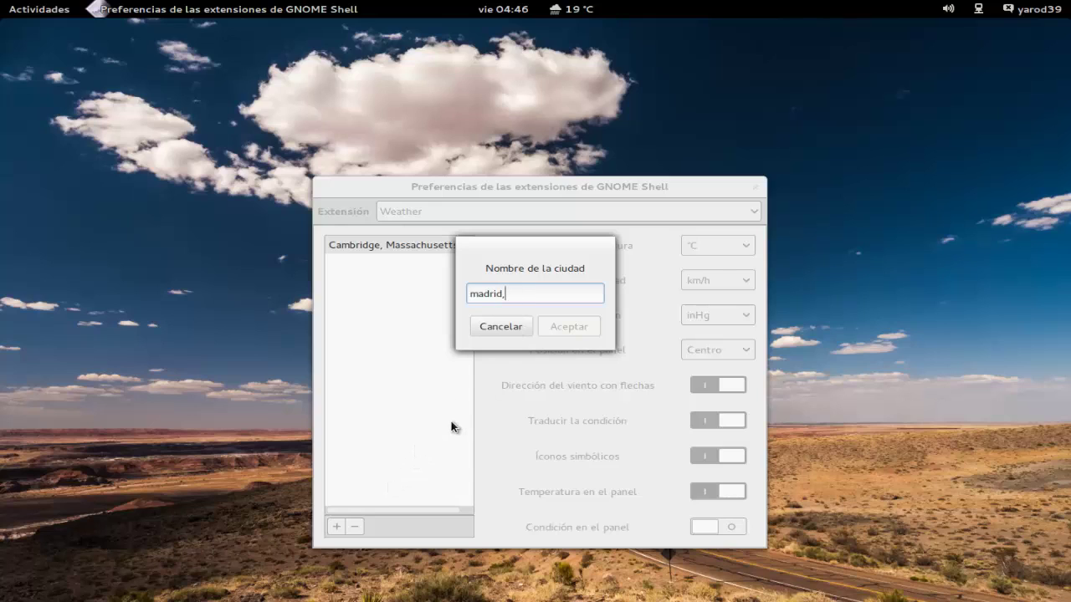
key("Escape")
key("Tab")
key("shift+Tab")
type("s")
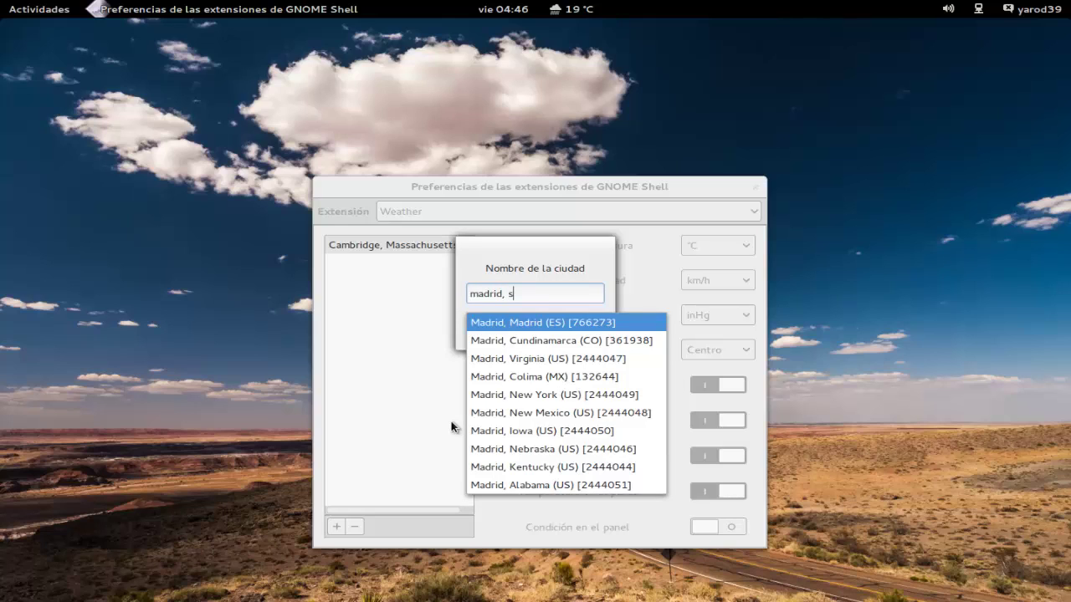
key("Return")
left_click(568, 328)
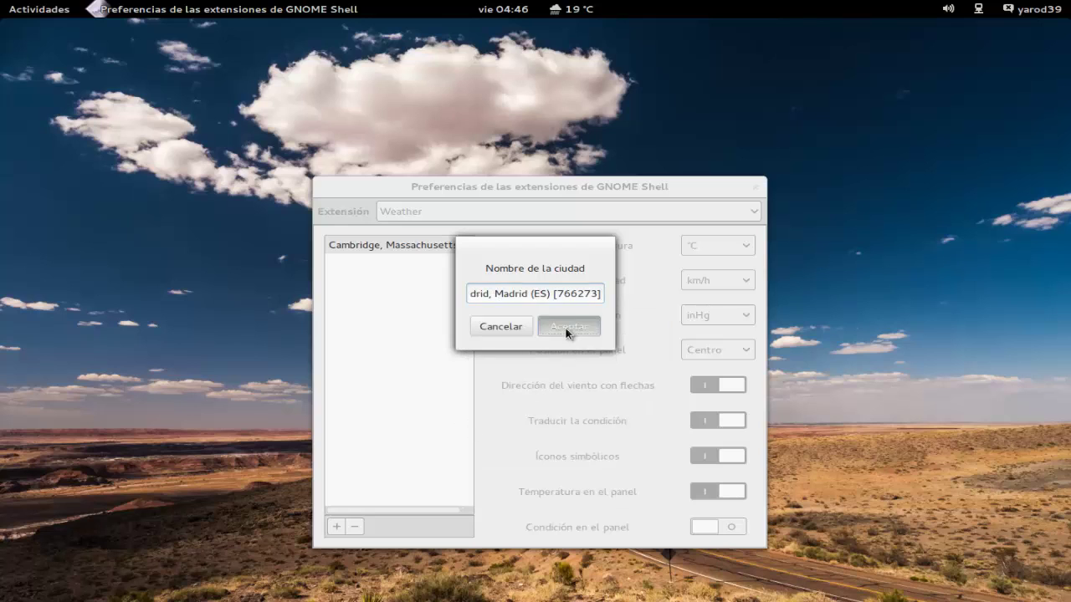
left_click(355, 526)
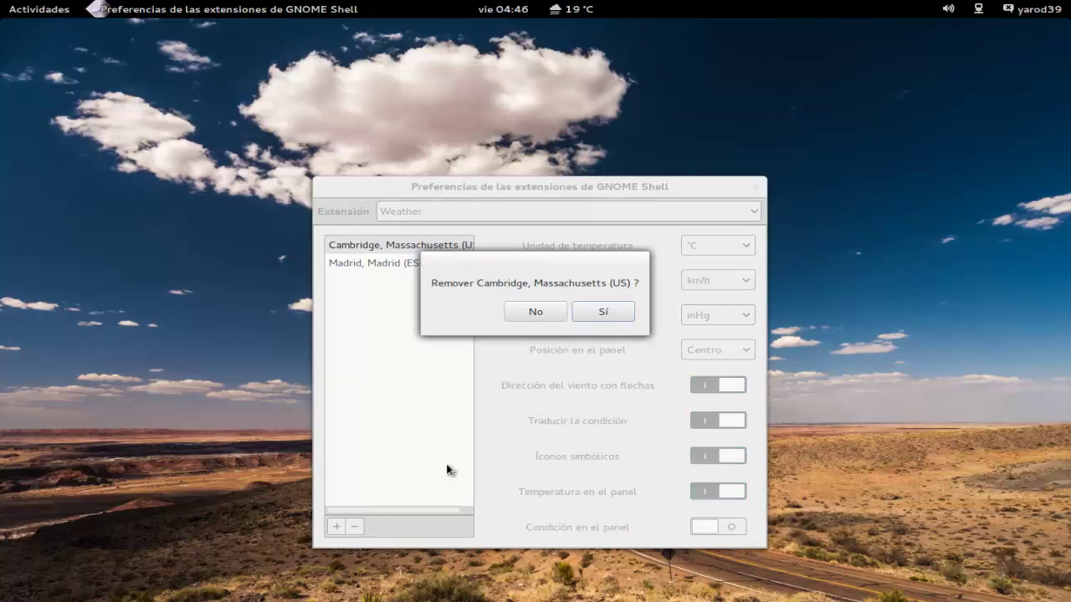
left_click(616, 314)
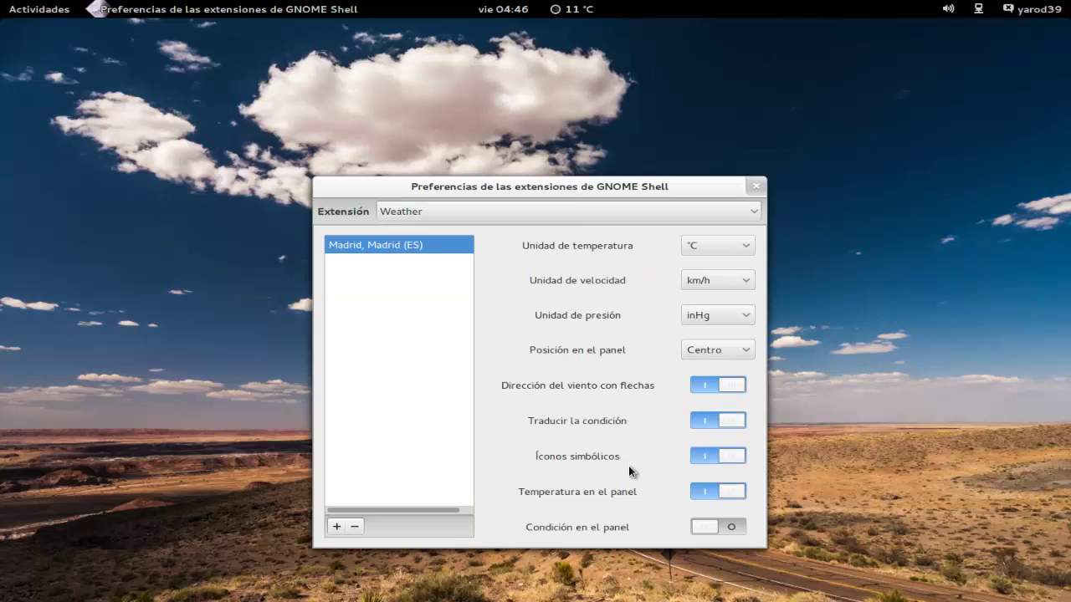
Step: Look through the list of extensions in the preferences, close the window and view the current weather forecast
left_click(751, 210)
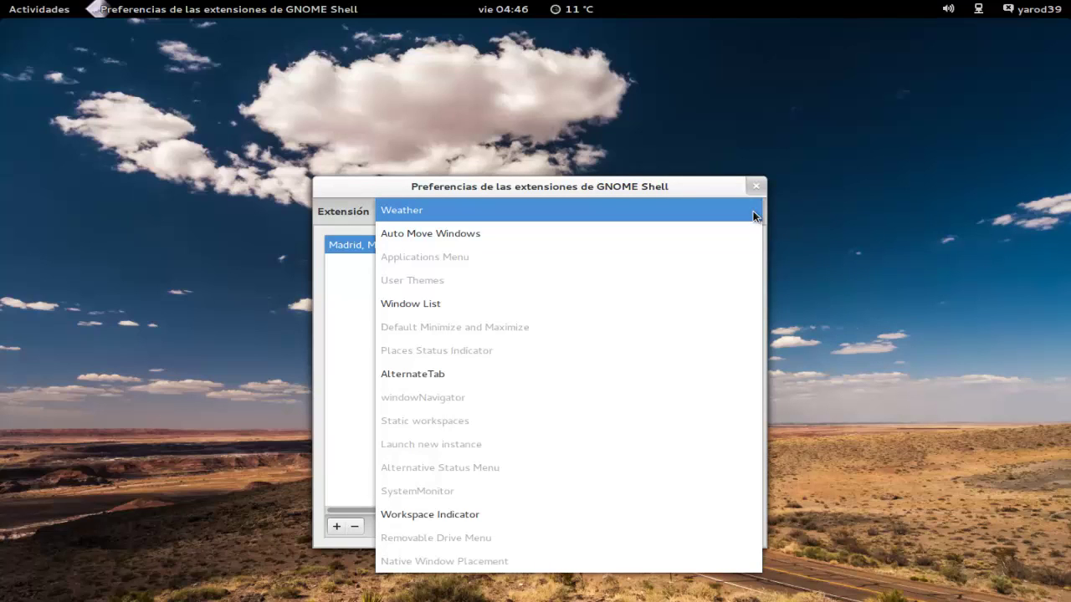
left_click(752, 211)
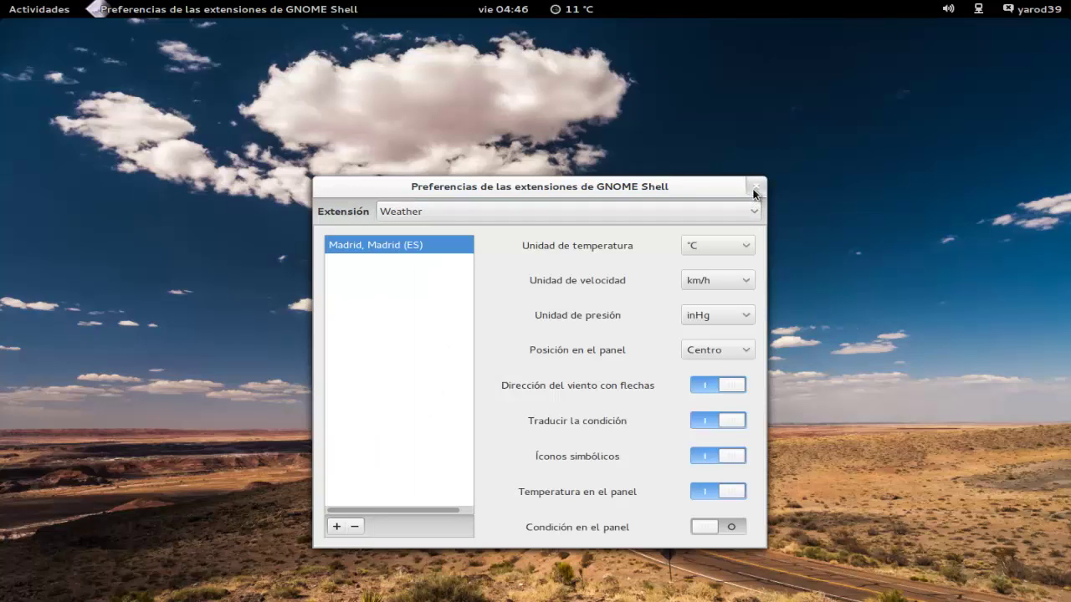
left_click(756, 187)
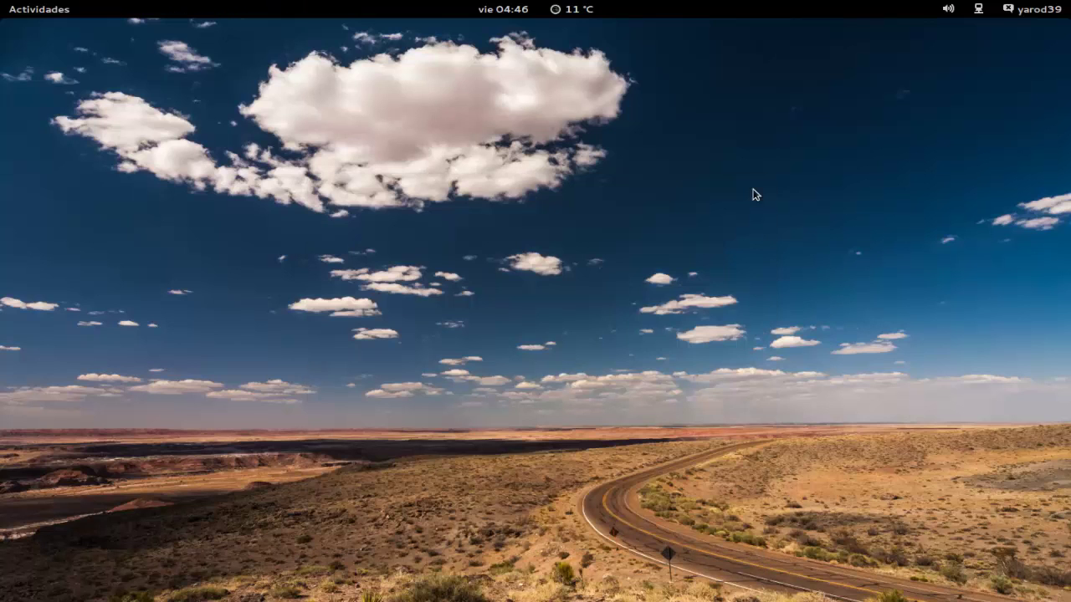
left_click(575, 10)
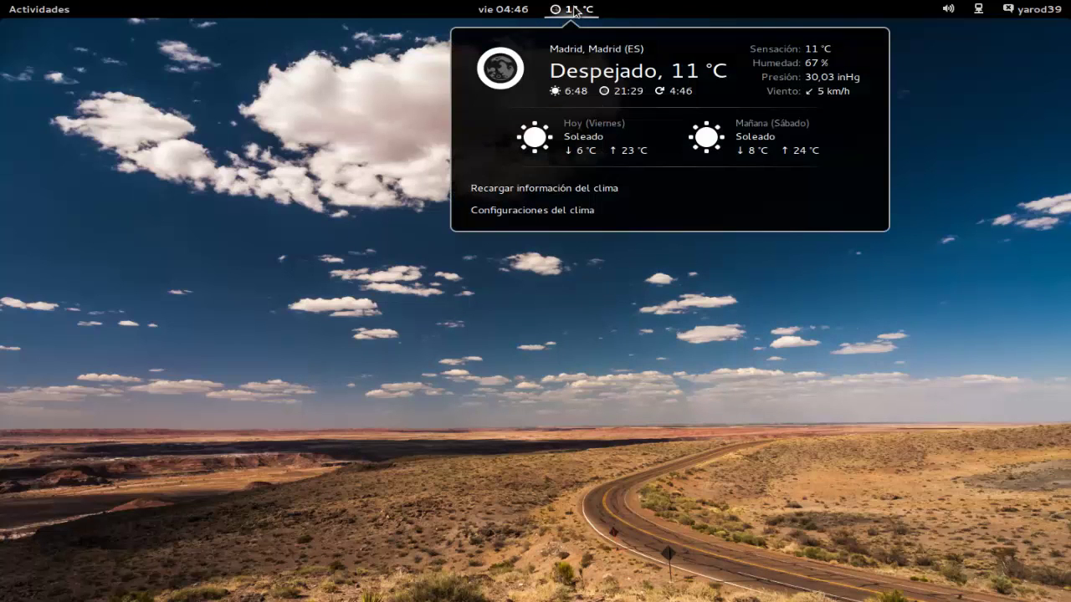
Step: Look at the applications grouped in the Utilidades folder of the application list and close the folder
key("super")
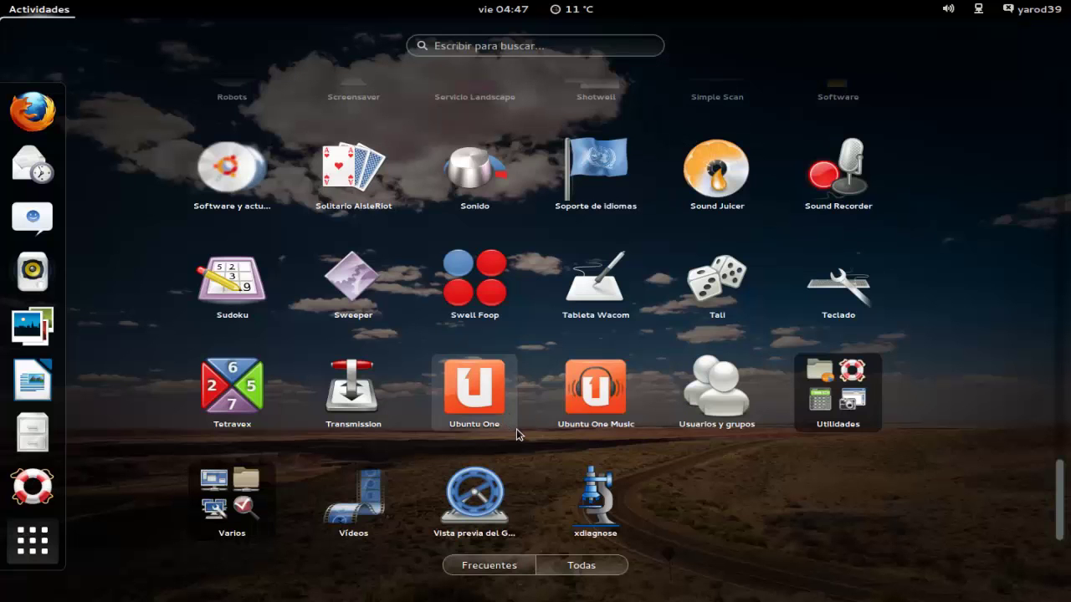
left_click(837, 418)
scroll(642, 357, "up", 1)
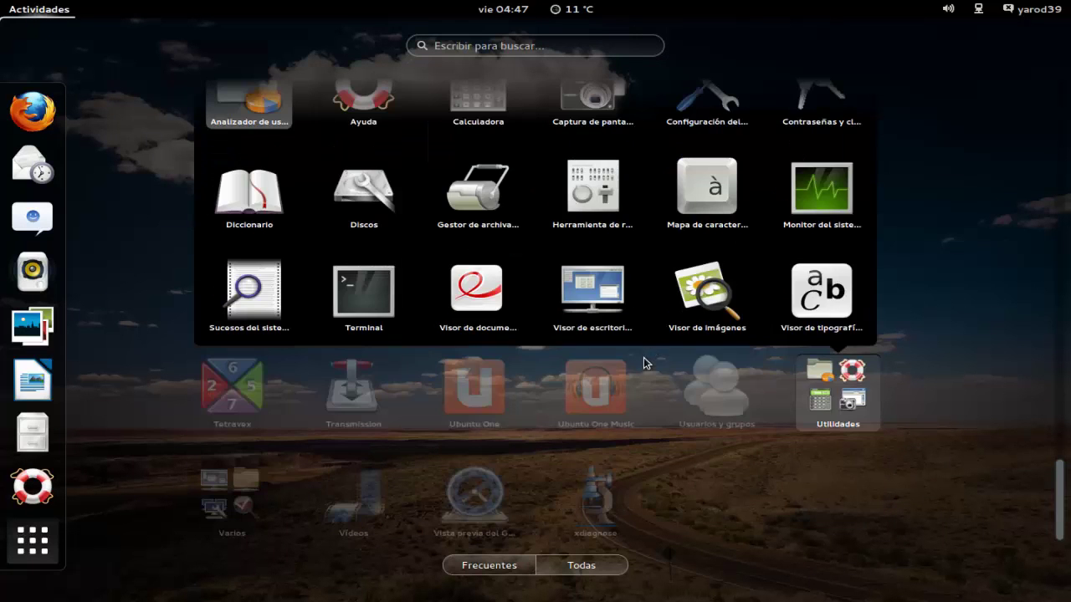
left_click(876, 201)
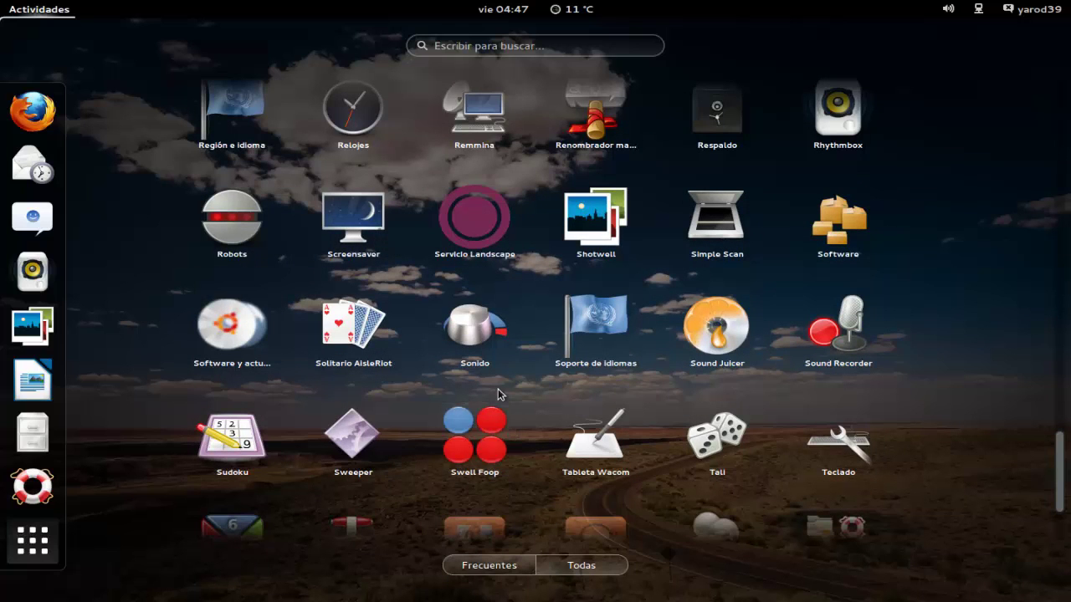
Step: Open the dconf editor from the Varios application folder and display the keys of org.gnome.shell
scroll(498, 390, "down", 2)
left_click(249, 516)
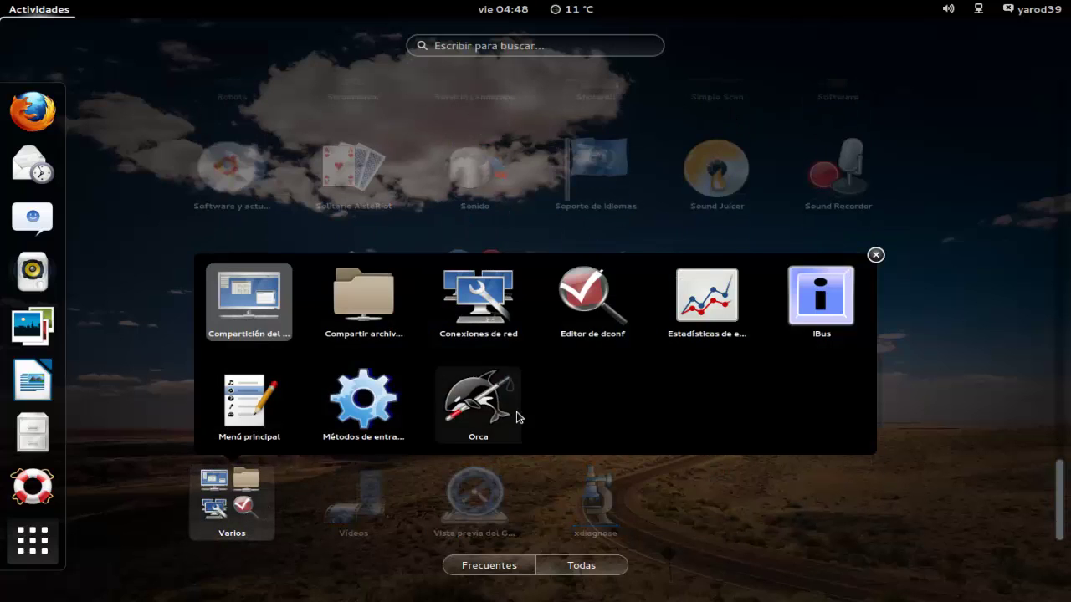
left_click(601, 318)
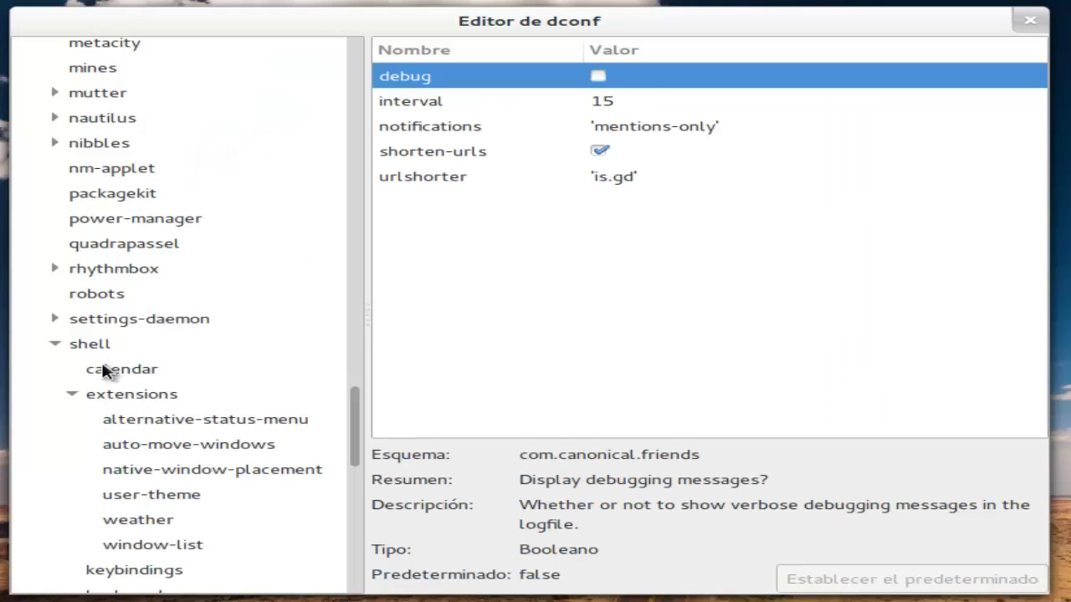
left_click(89, 345)
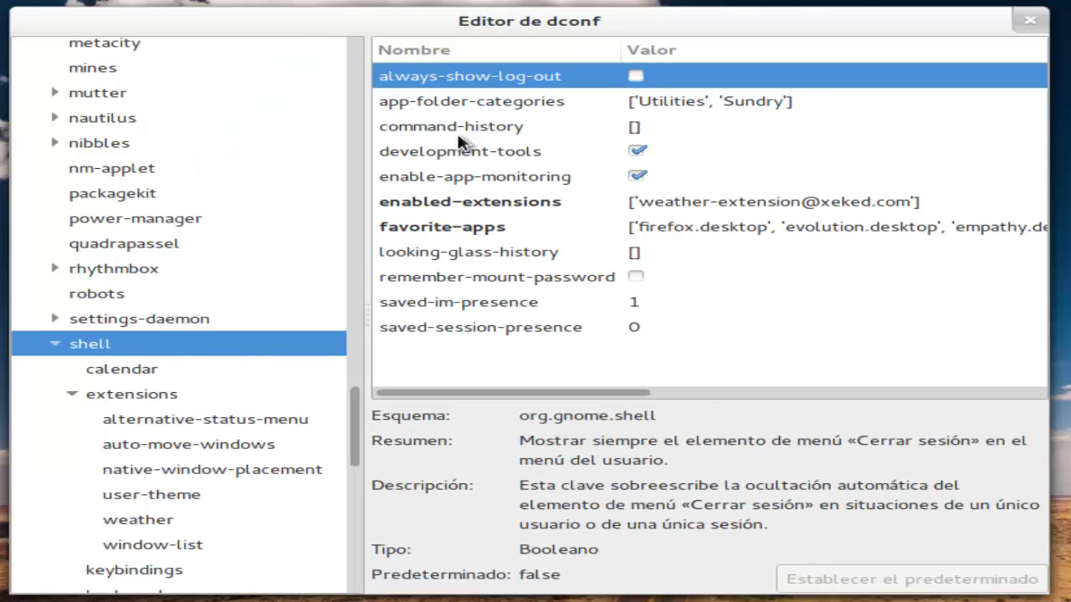
Step: Set the app-folder-categories key to ['Utilities', 'Sundry', 'Office'] and restore development-tools to its default before closing the editor
left_click(456, 112)
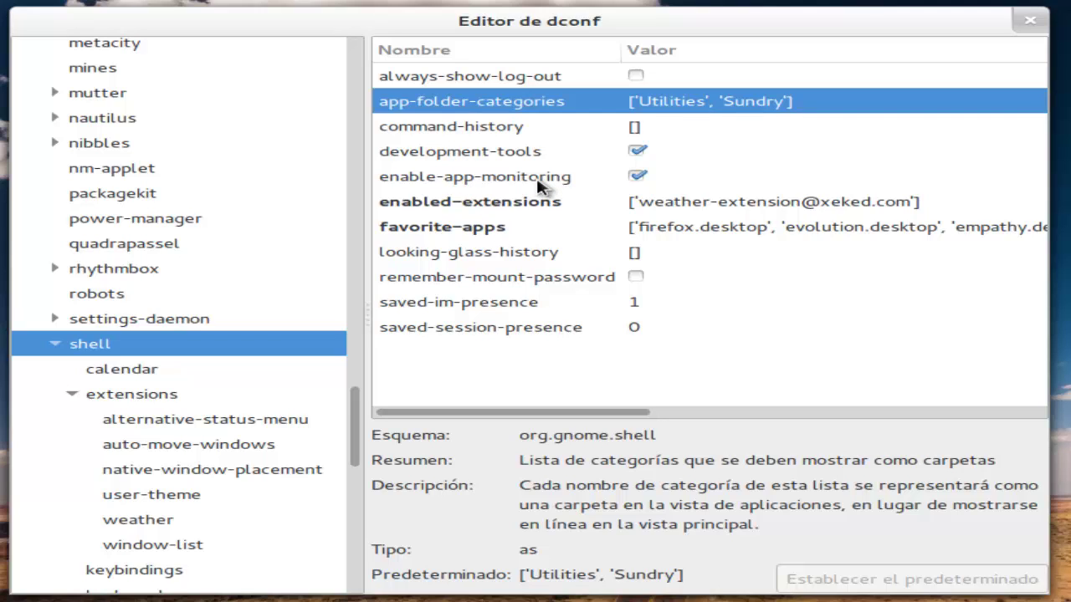
left_click(658, 100)
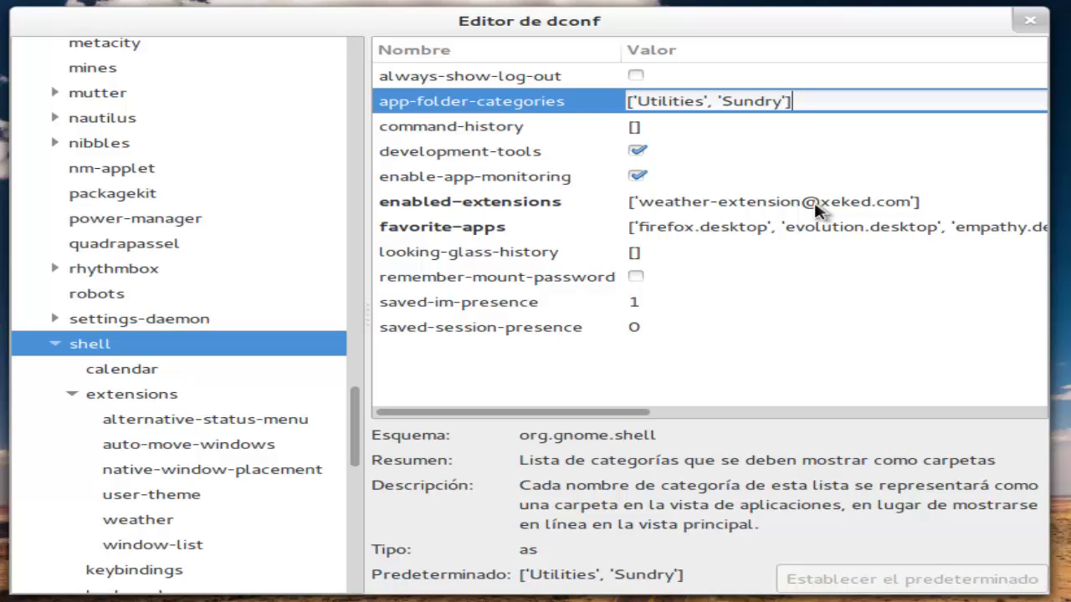
type(", 'Office")
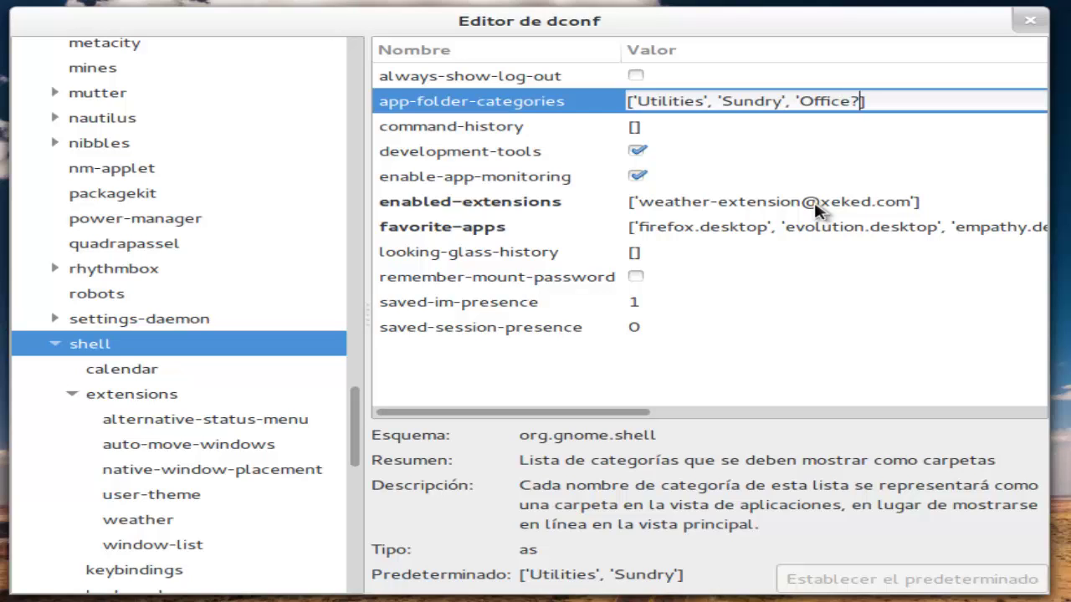
type("'")
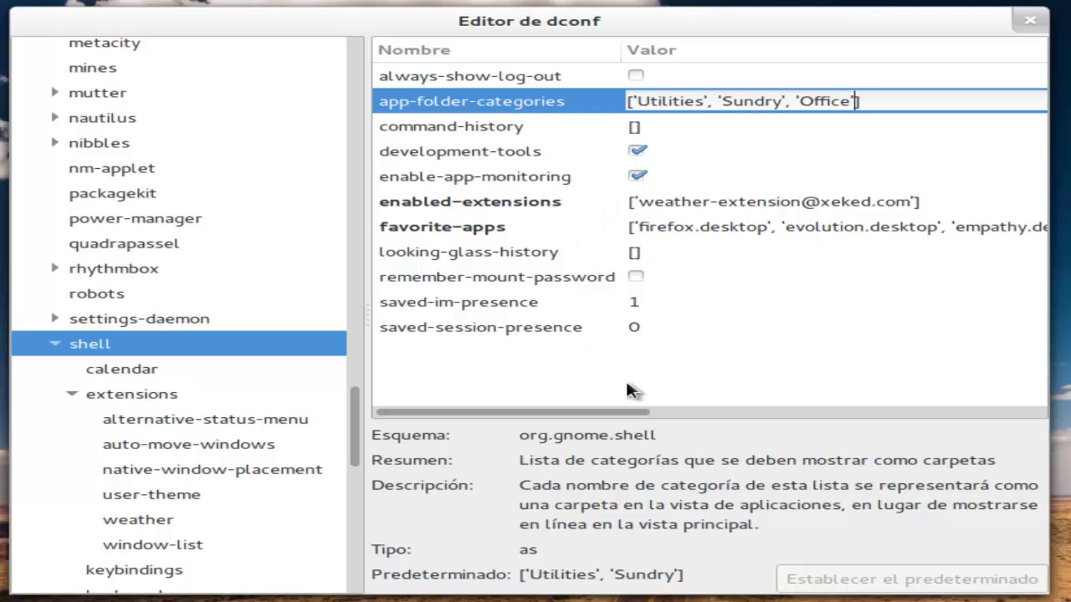
left_click(721, 160)
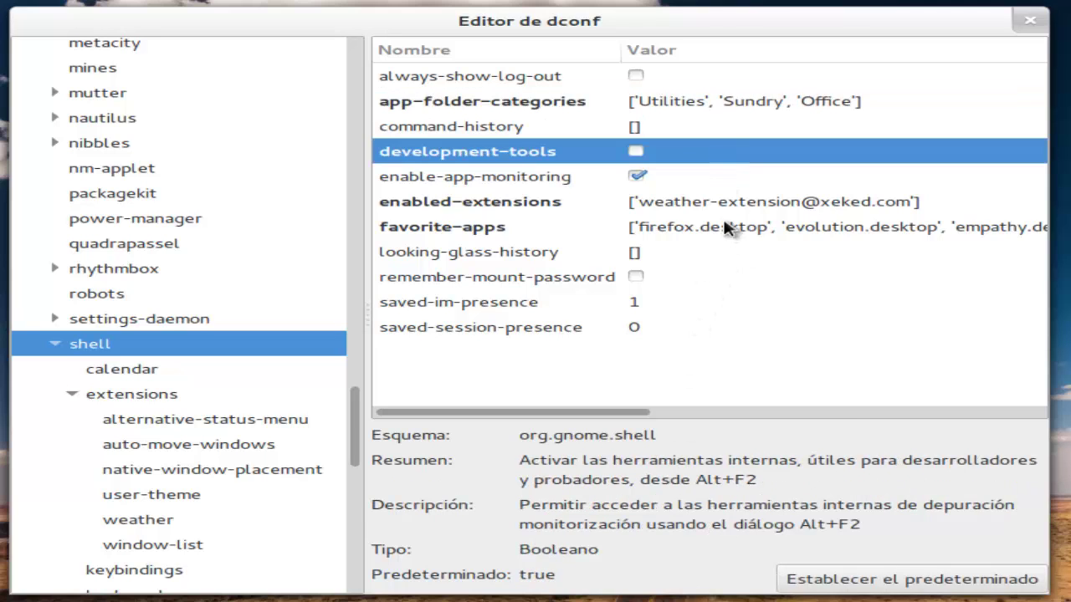
left_click(927, 583)
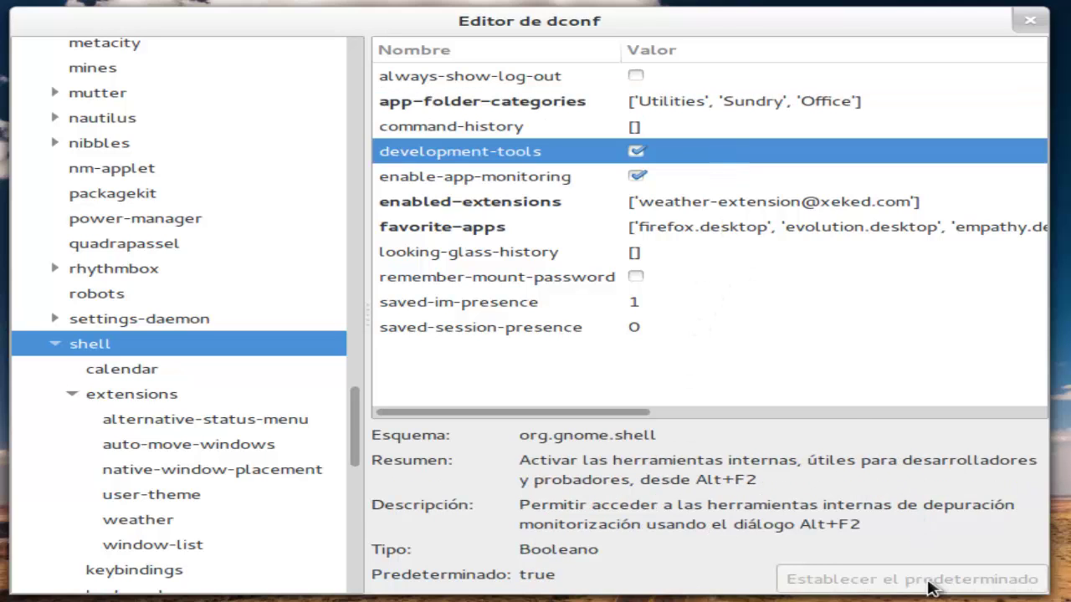
left_click(1029, 20)
Step: Find the Oficina folder in the application list, look at the applications grouped in it and close the folder
left_click(44, 13)
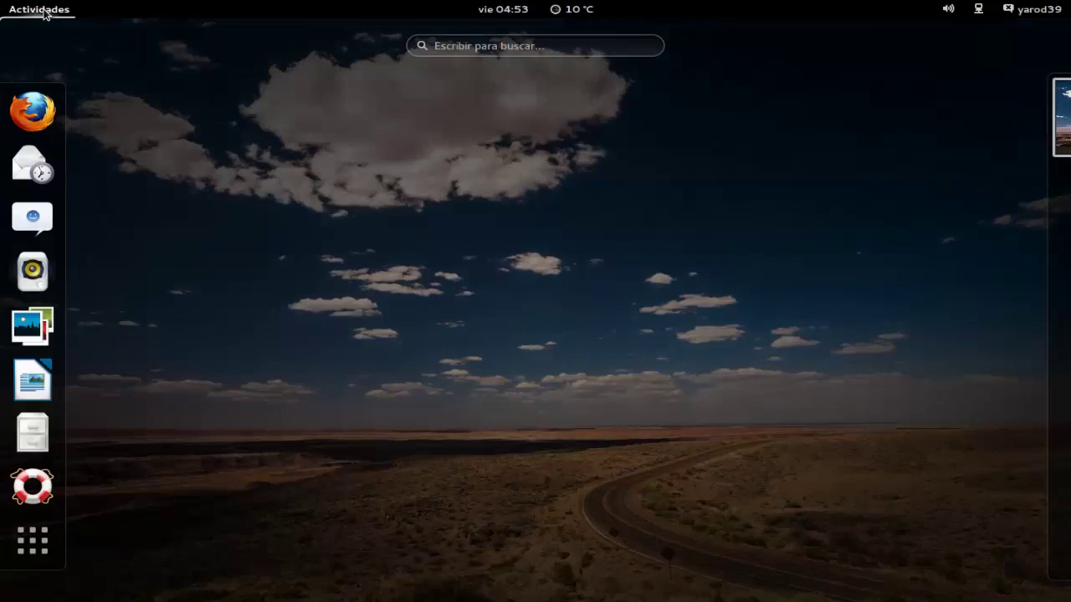
left_click(33, 540)
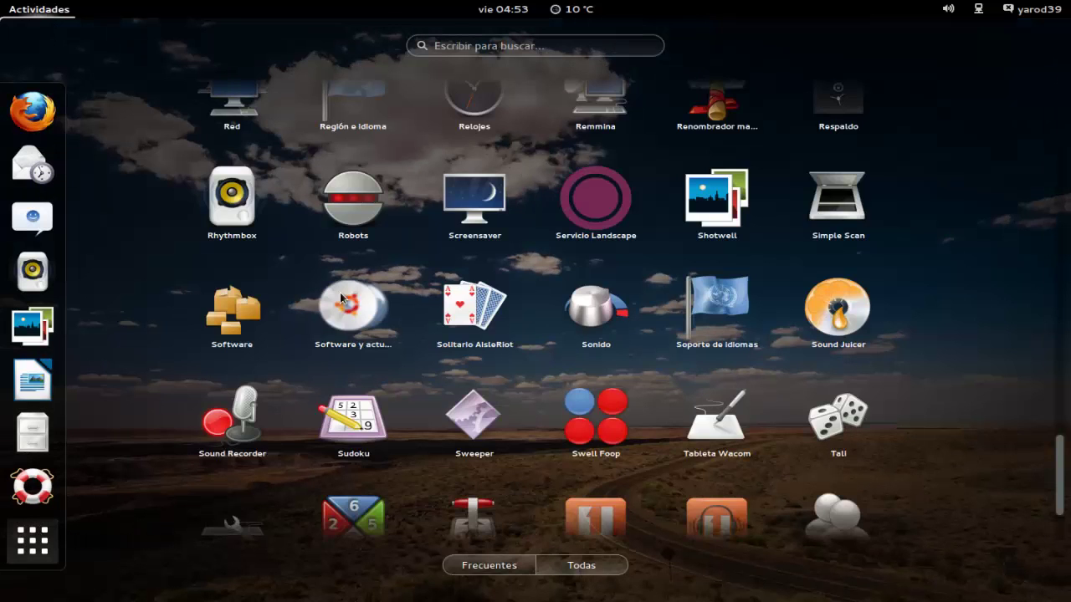
scroll(314, 313, "down", 2)
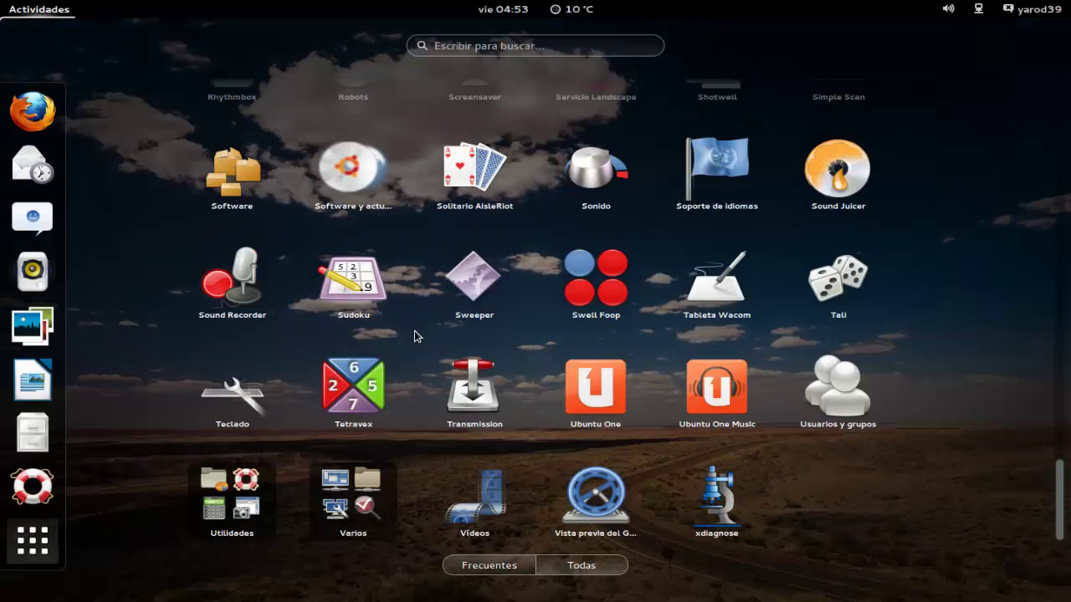
scroll(413, 337, "up", 3)
scroll(413, 343, "up", 2)
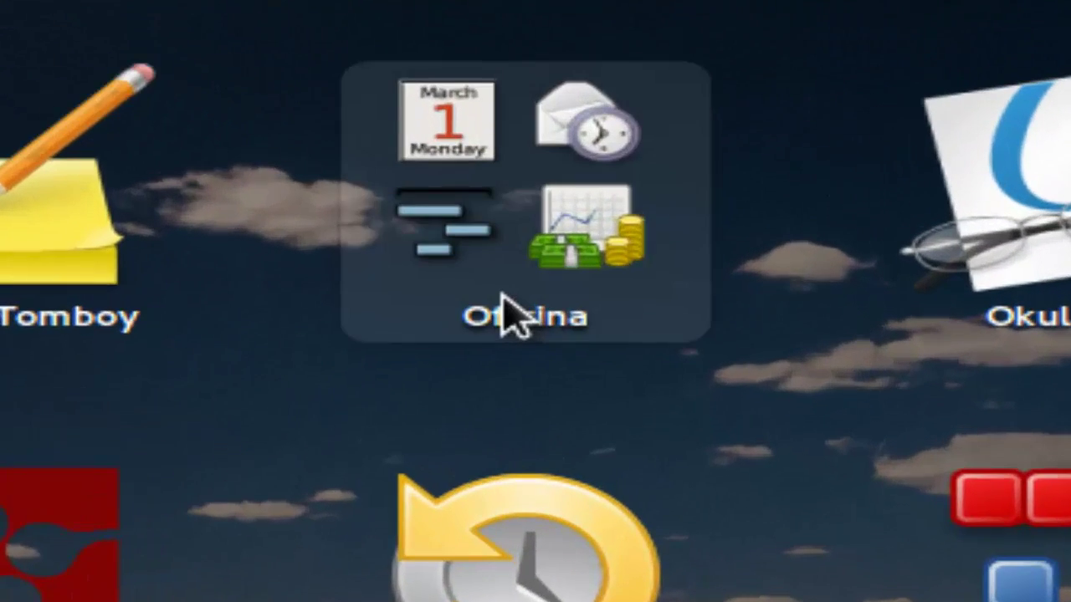
left_click(597, 294)
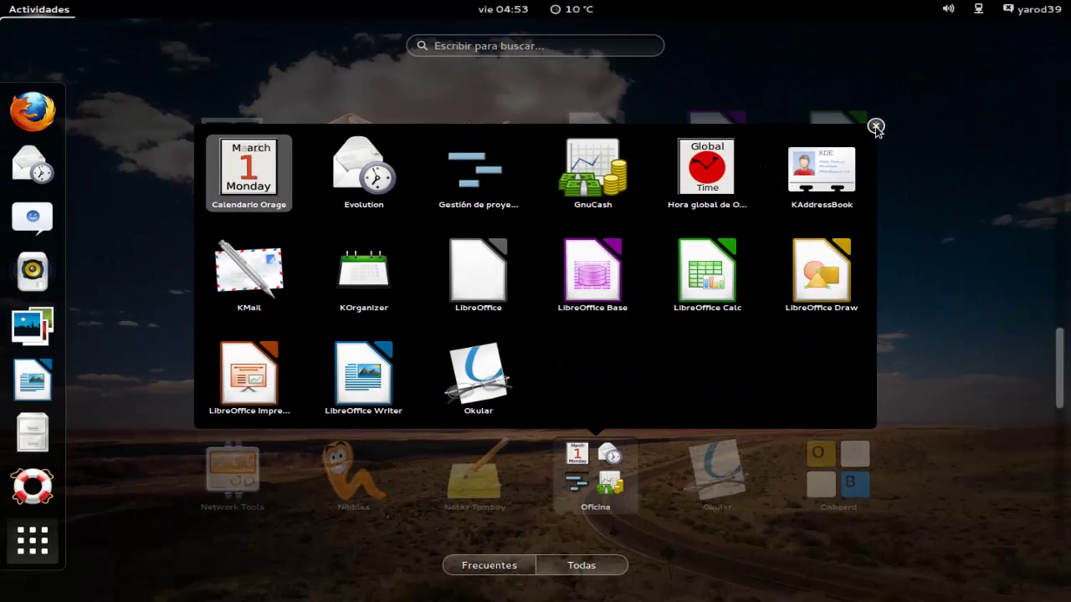
left_click(875, 127)
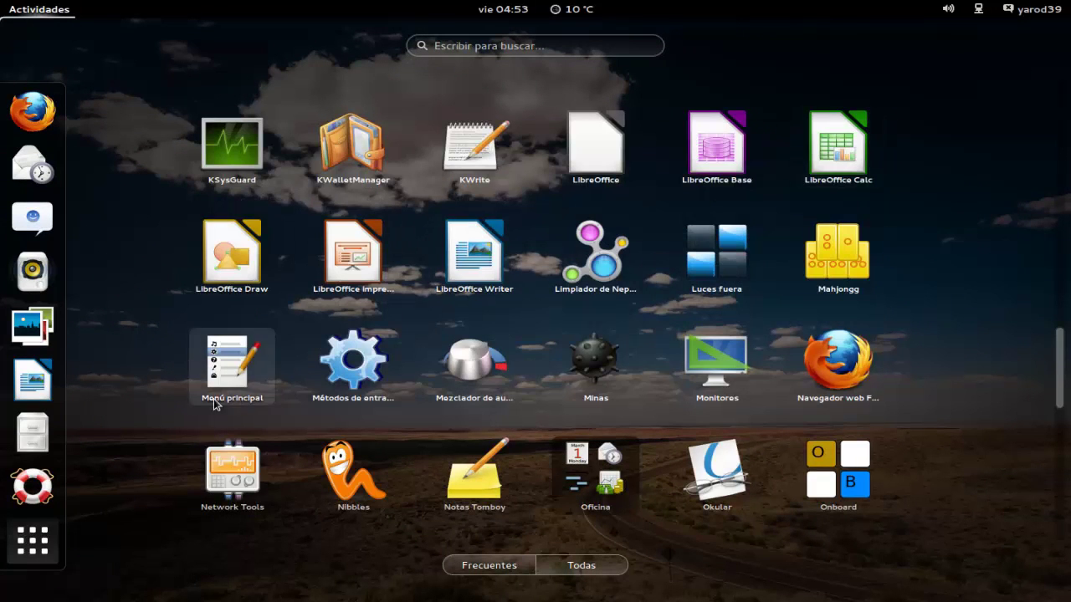
Step: Return to the empty desktop and view the current weather forecast for Madrid
left_click(33, 541)
left_click(1024, 124)
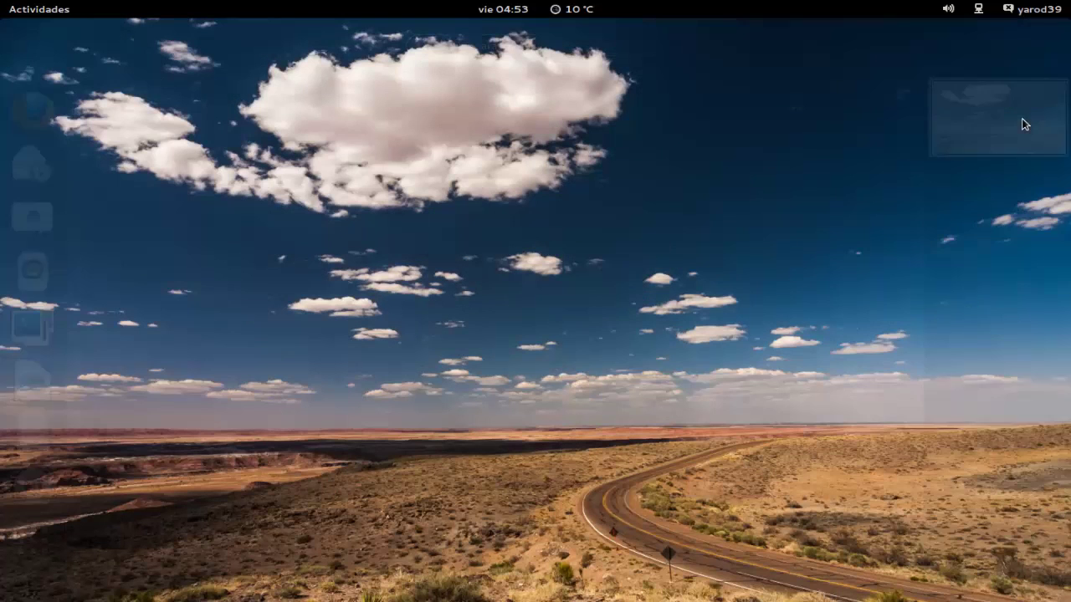
left_click(574, 9)
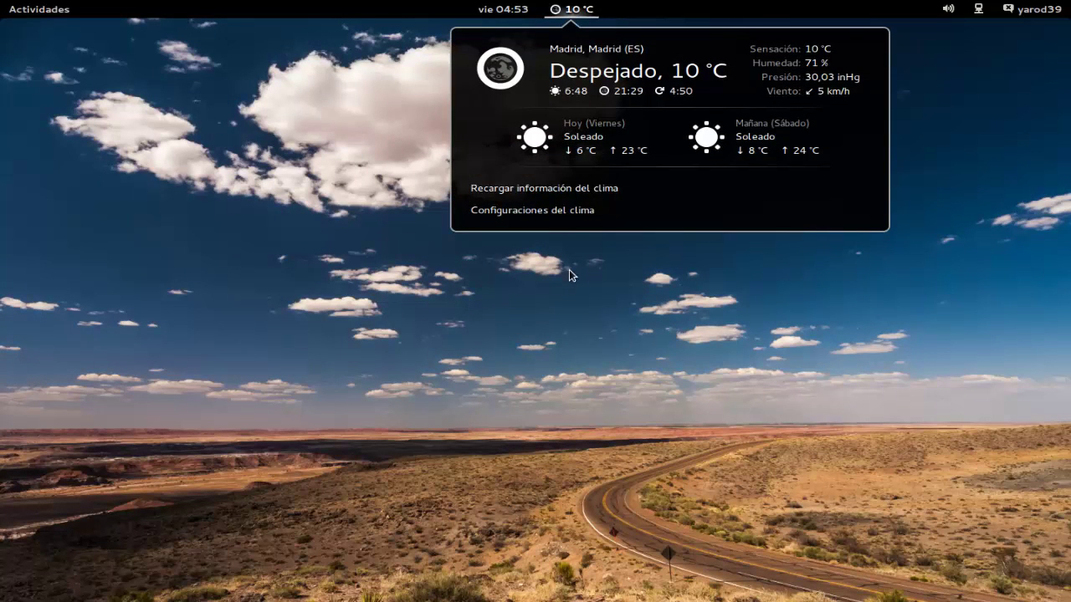
left_click(571, 267)
Step: Log out of the current GNOME session and confirm the logout
left_click(1035, 9)
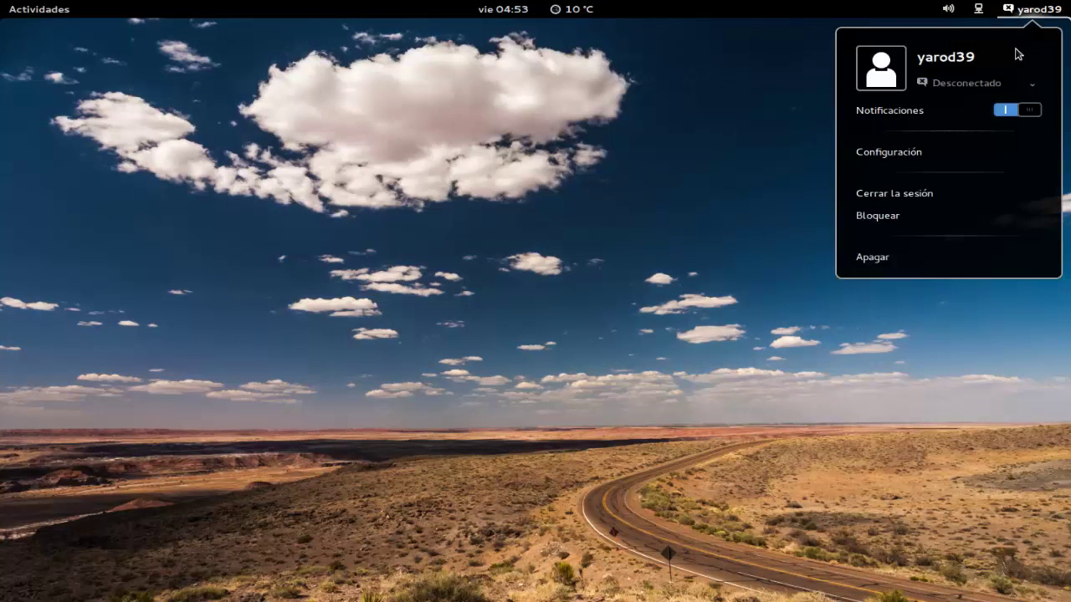
left_click(942, 192)
left_click(655, 360)
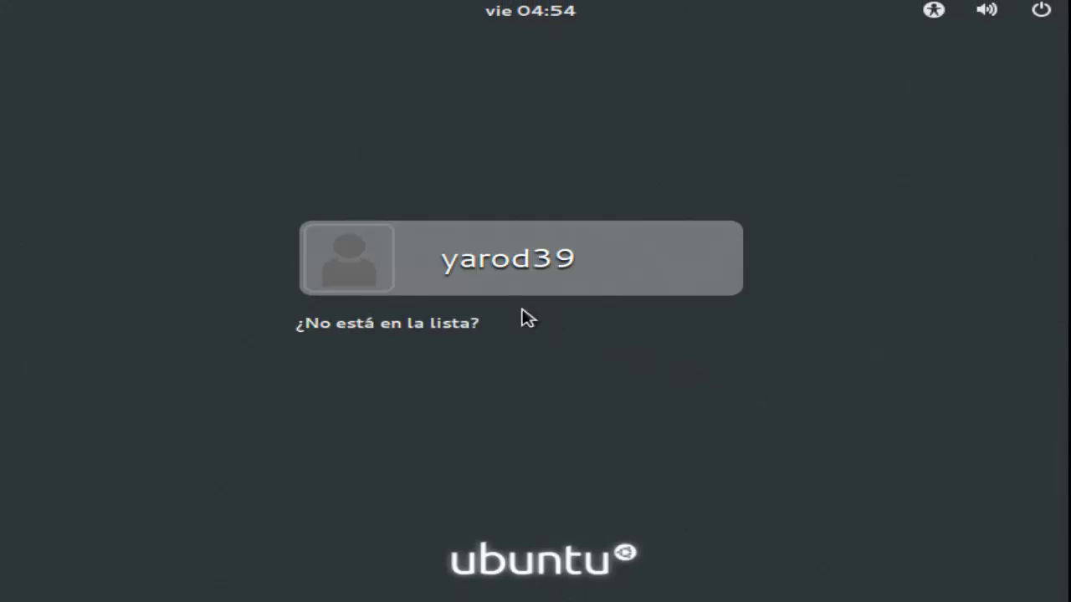
Step: Choose the Ubuntu session for the listed user on the login screen, enter the account password and log in
left_click(492, 273)
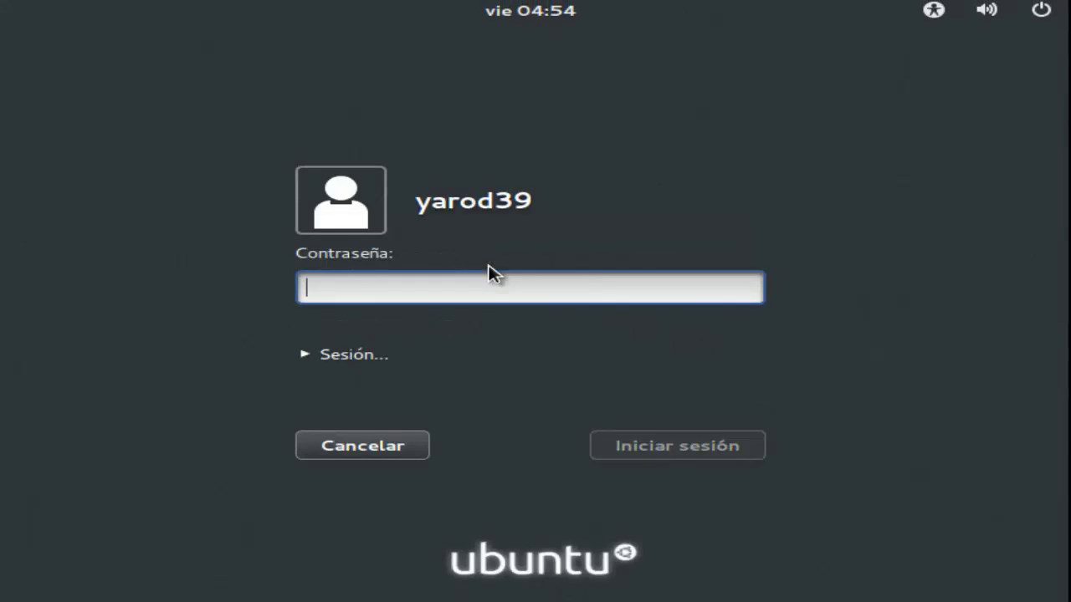
left_click(328, 358)
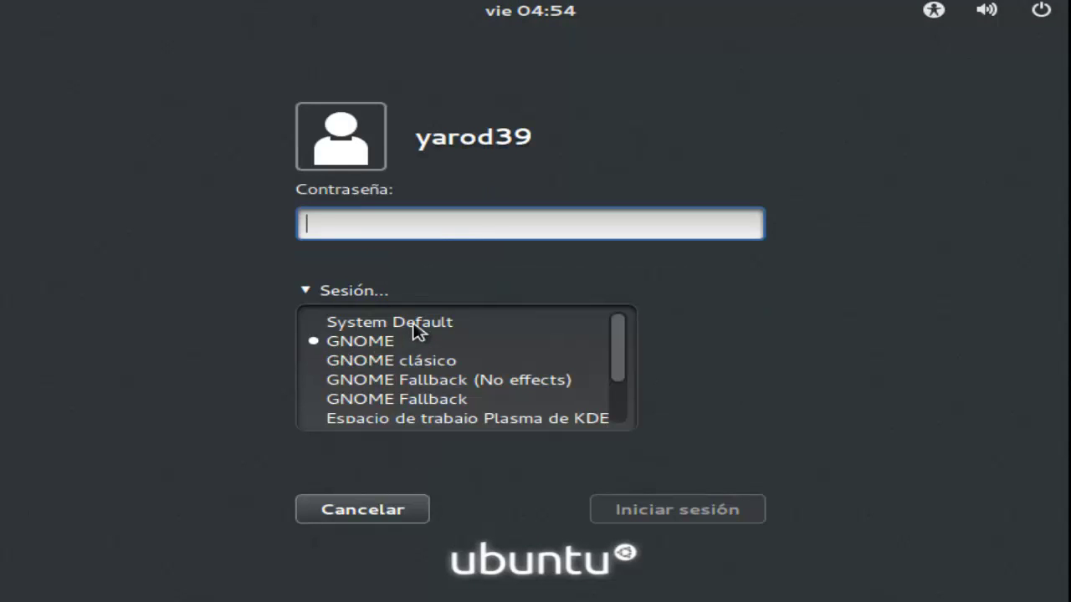
scroll(414, 329, "down", 2)
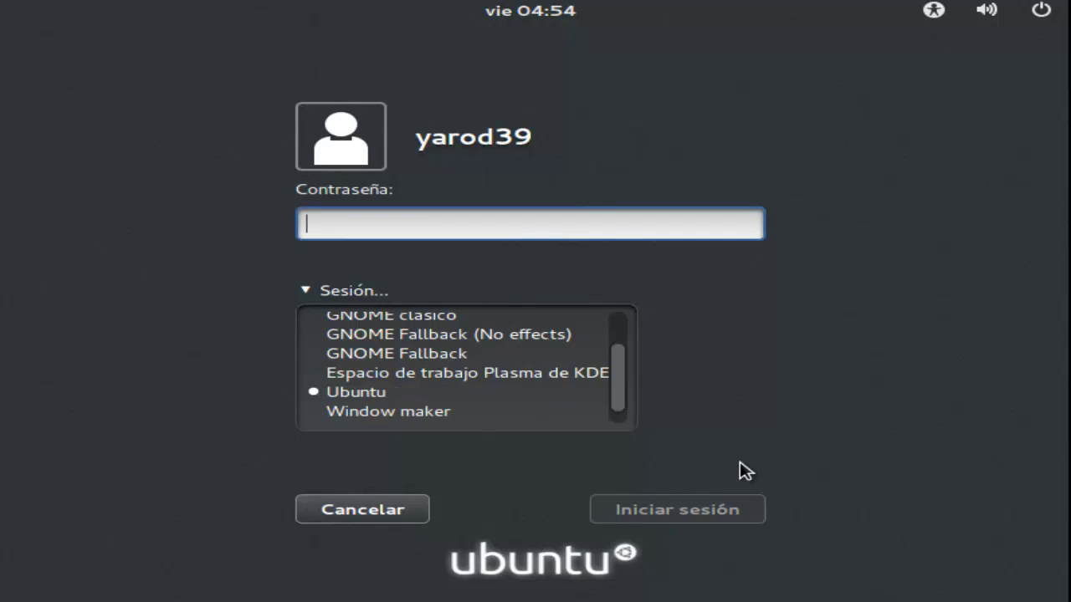
type("********")
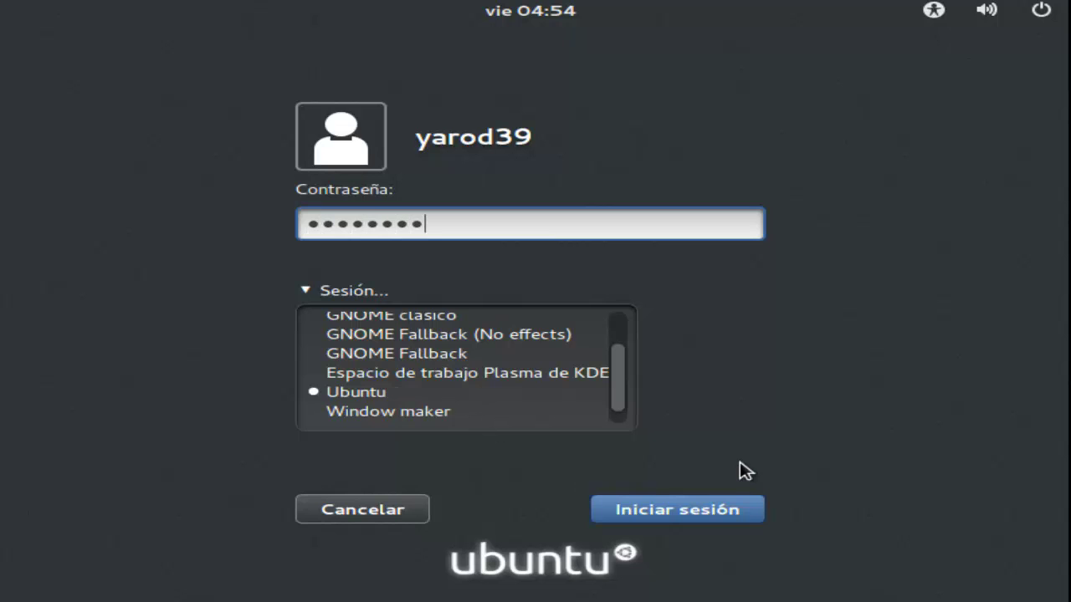
left_click(716, 510)
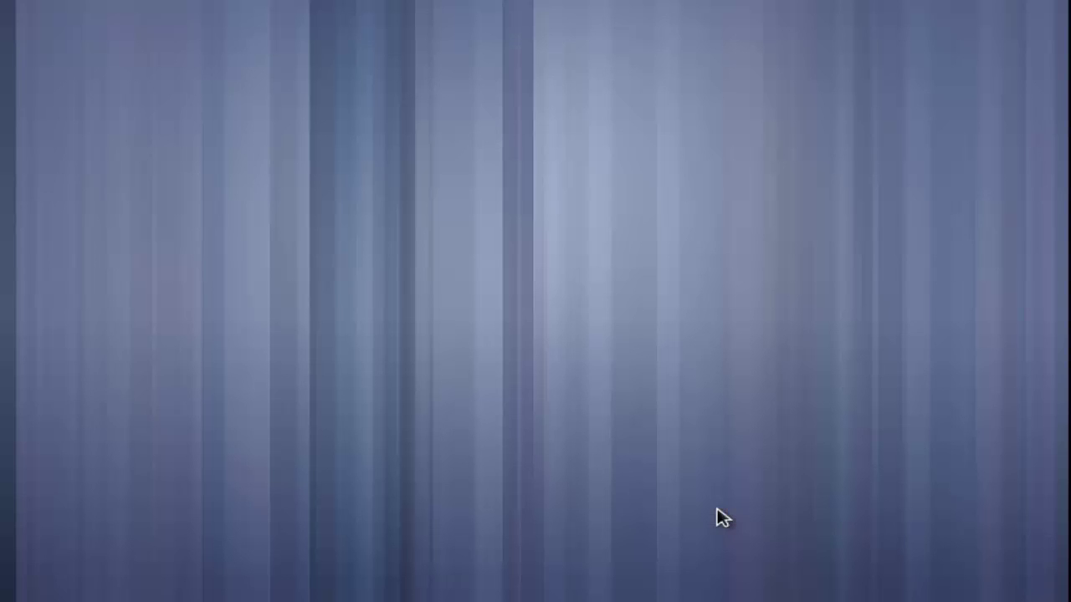